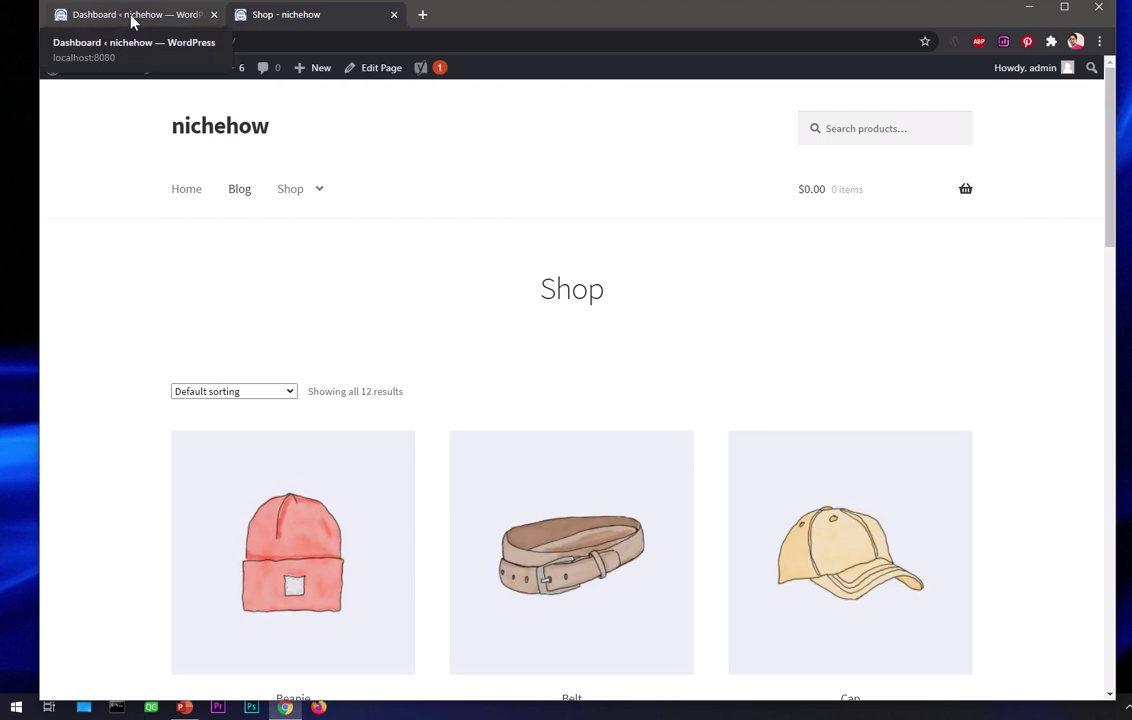
Step: Review the products and navigation menu on the storefront's Shop page, then return to the admin dashboard
mouse_move(294, 195)
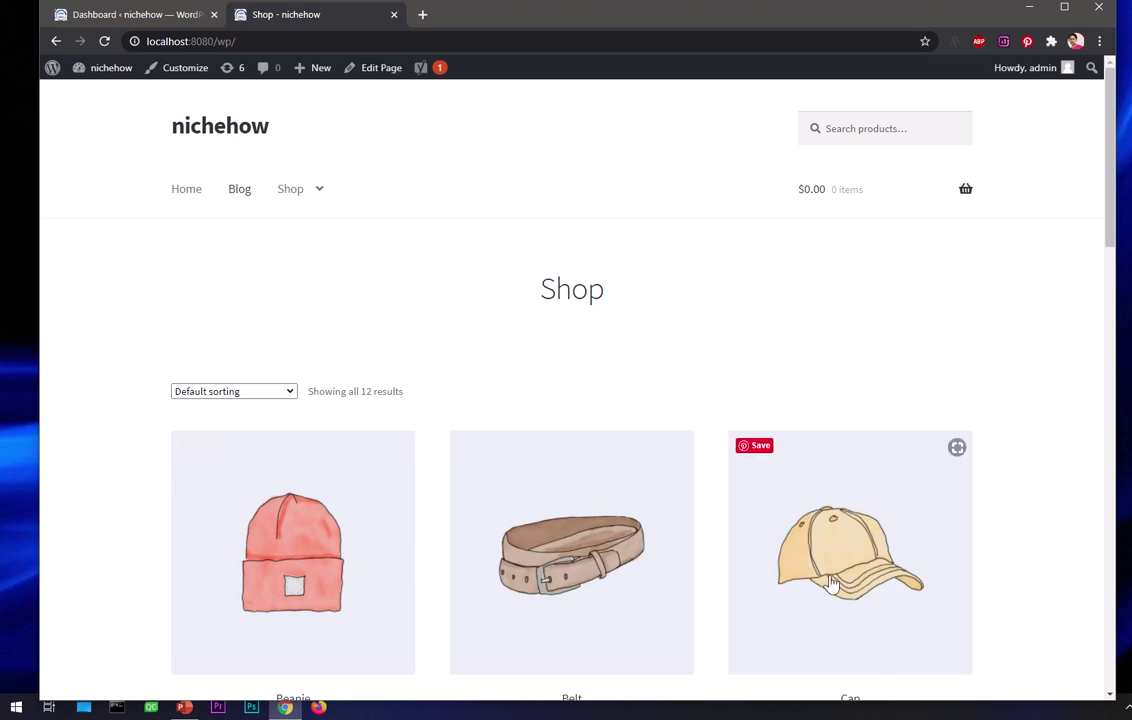
scroll(831, 583, down, 5)
scroll(831, 583, down, 3)
scroll(831, 583, down, 4)
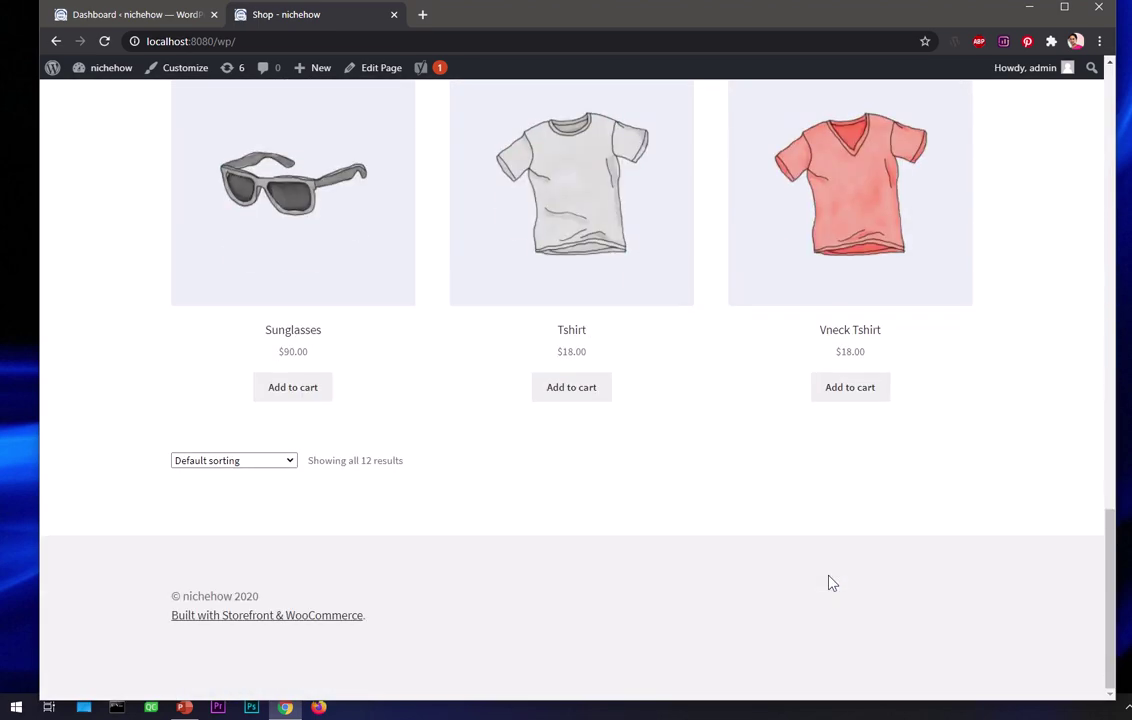
scroll(831, 583, up, 12)
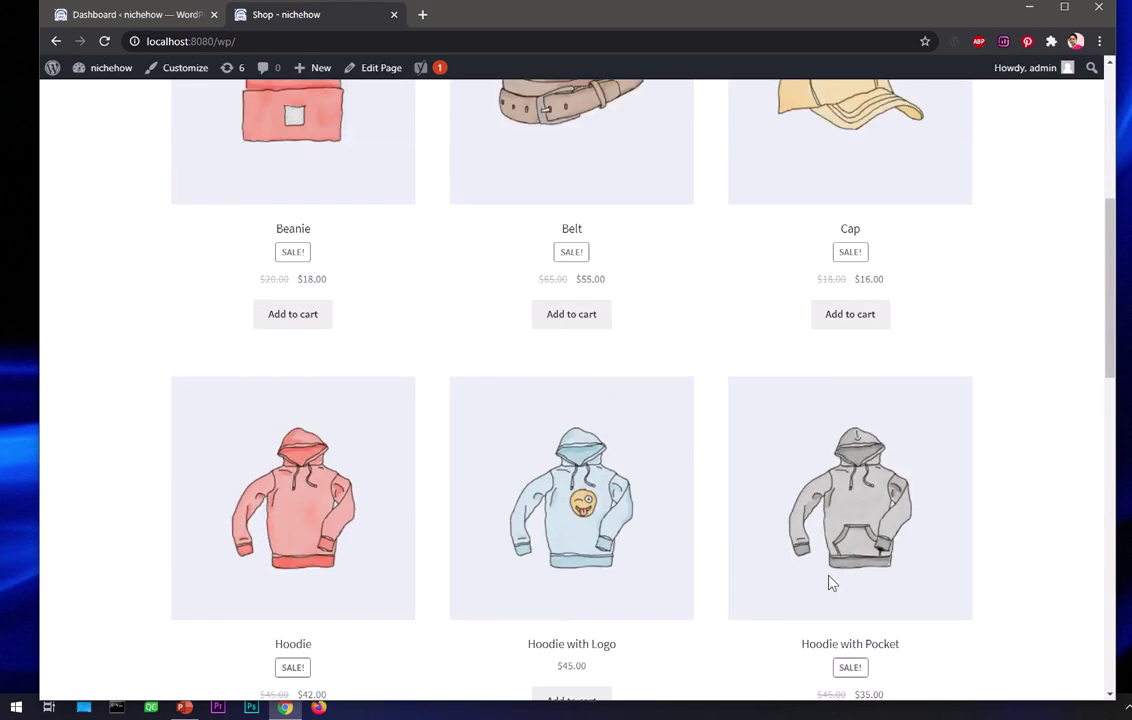
click(166, 20)
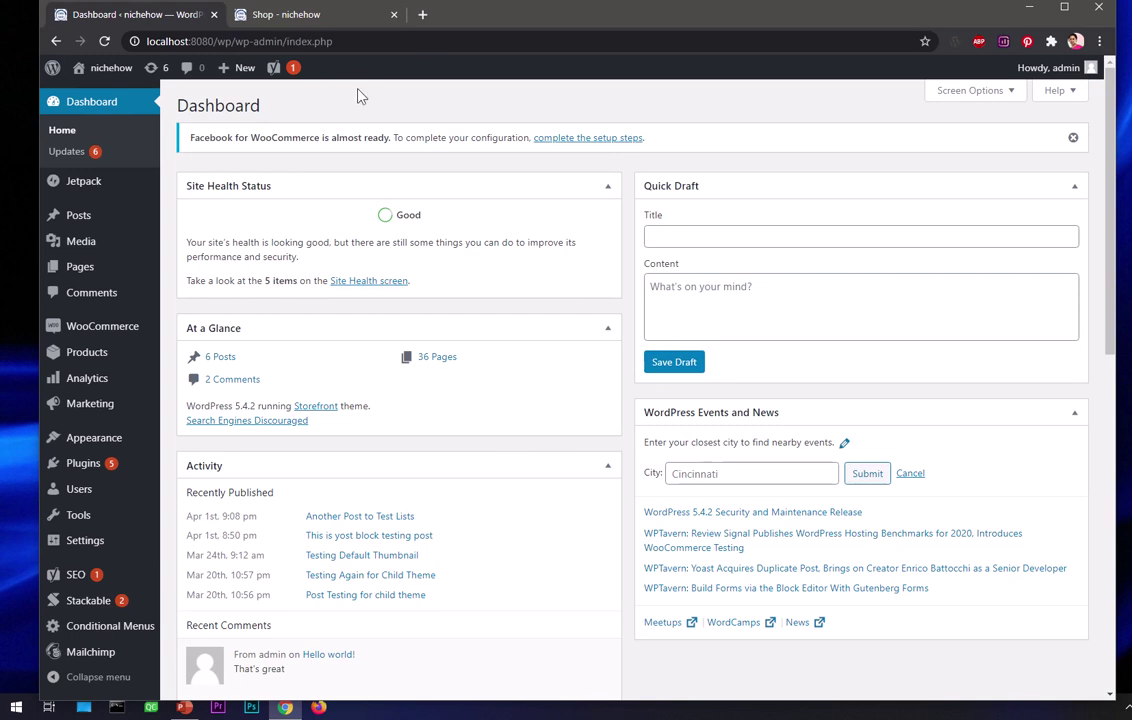
click(285, 22)
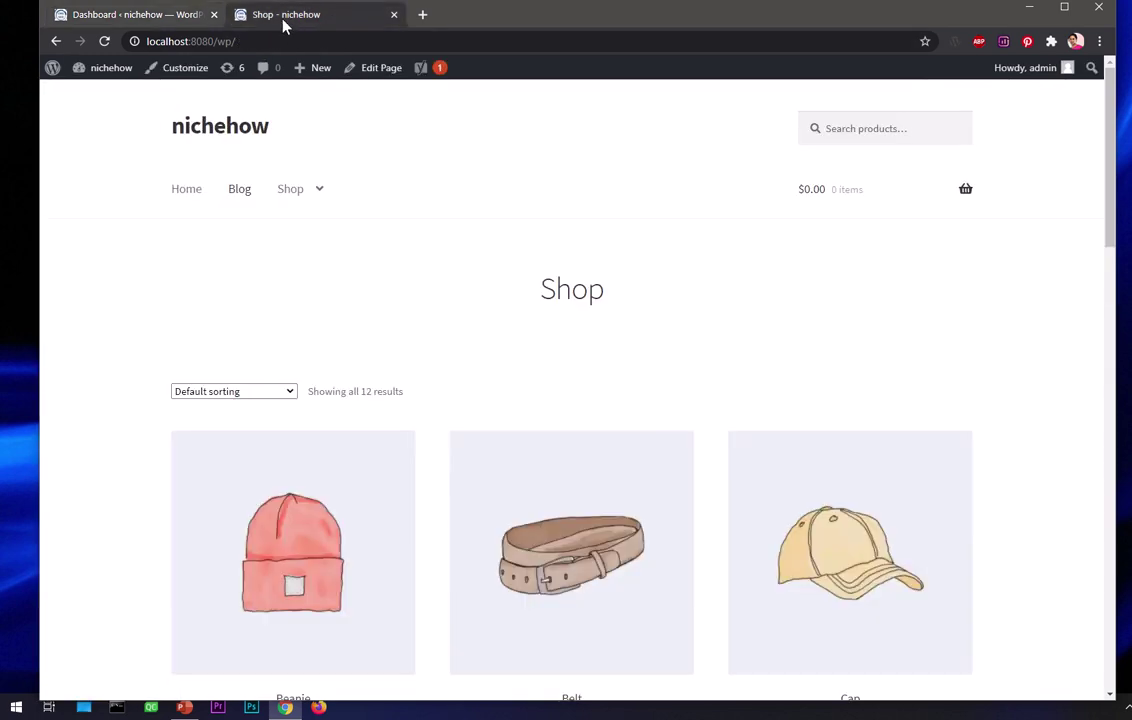
click(147, 18)
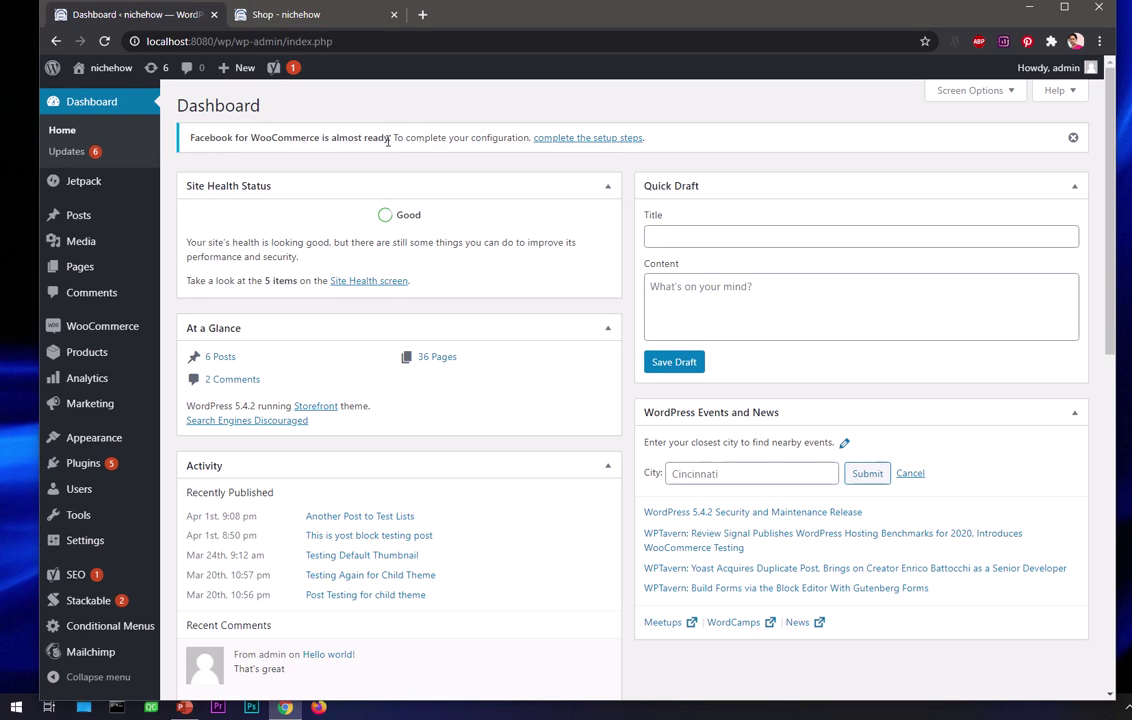
Step: Collapse the Site Health Status box on the dashboard
drag(392, 140, 152, 126)
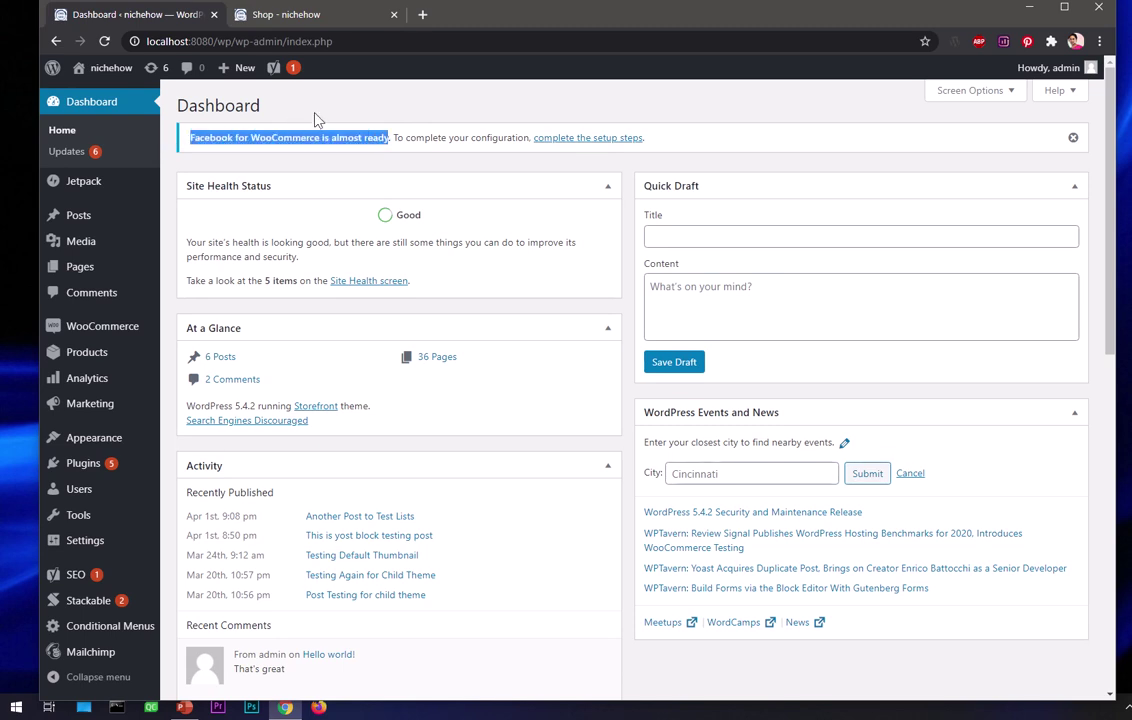
click(318, 120)
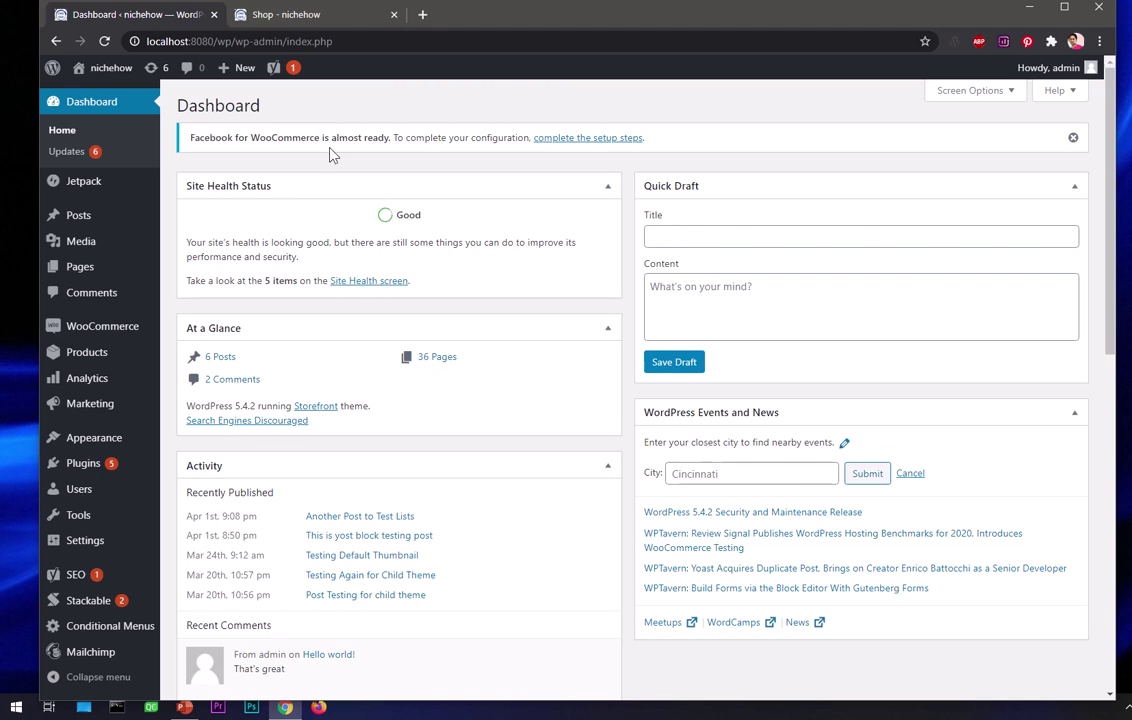
click(606, 188)
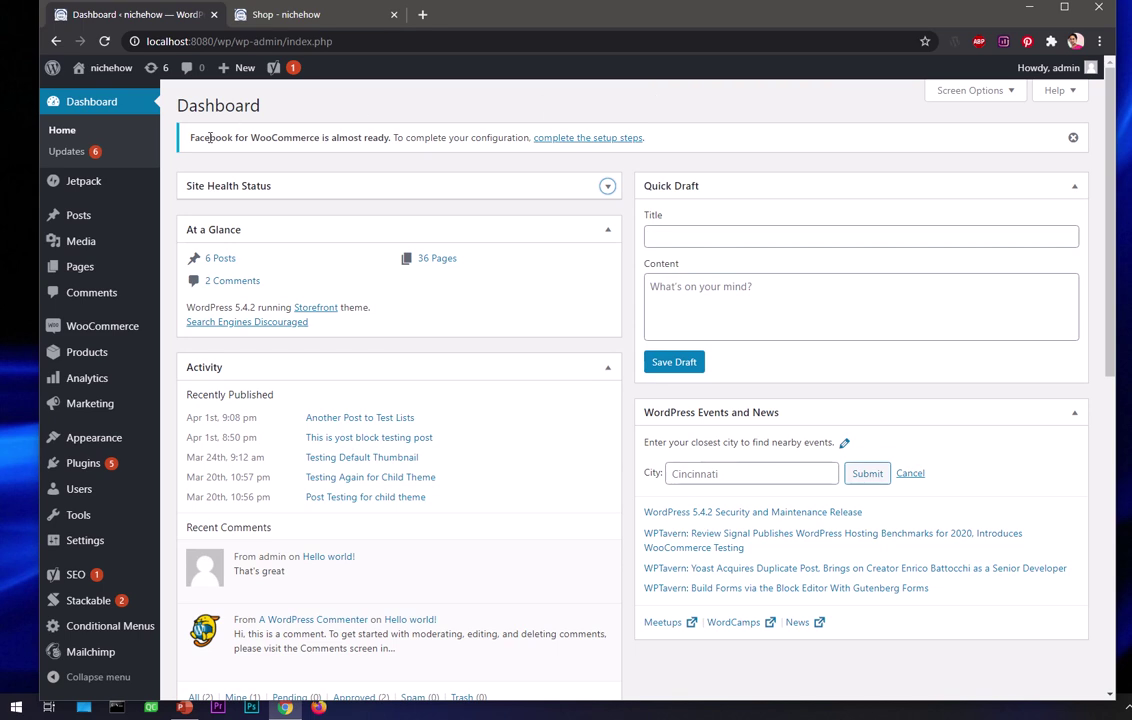
Step: Examine the blog post categories page and the WooCommerce product categories page
mouse_move(83, 227)
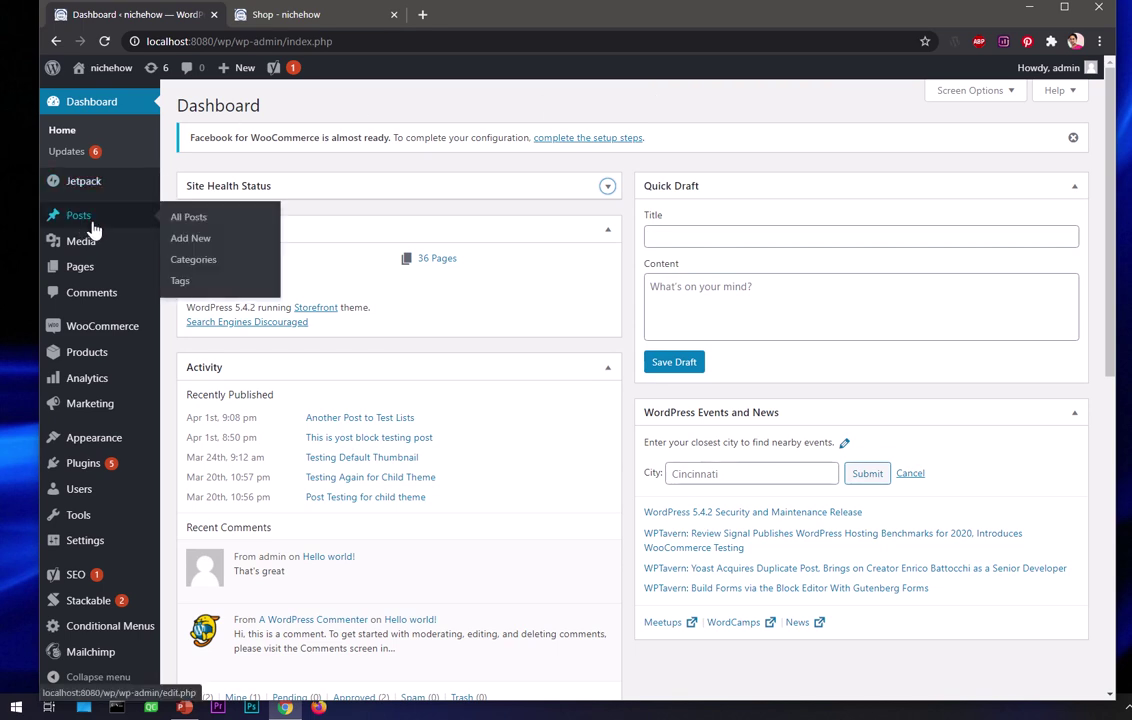
click(210, 261)
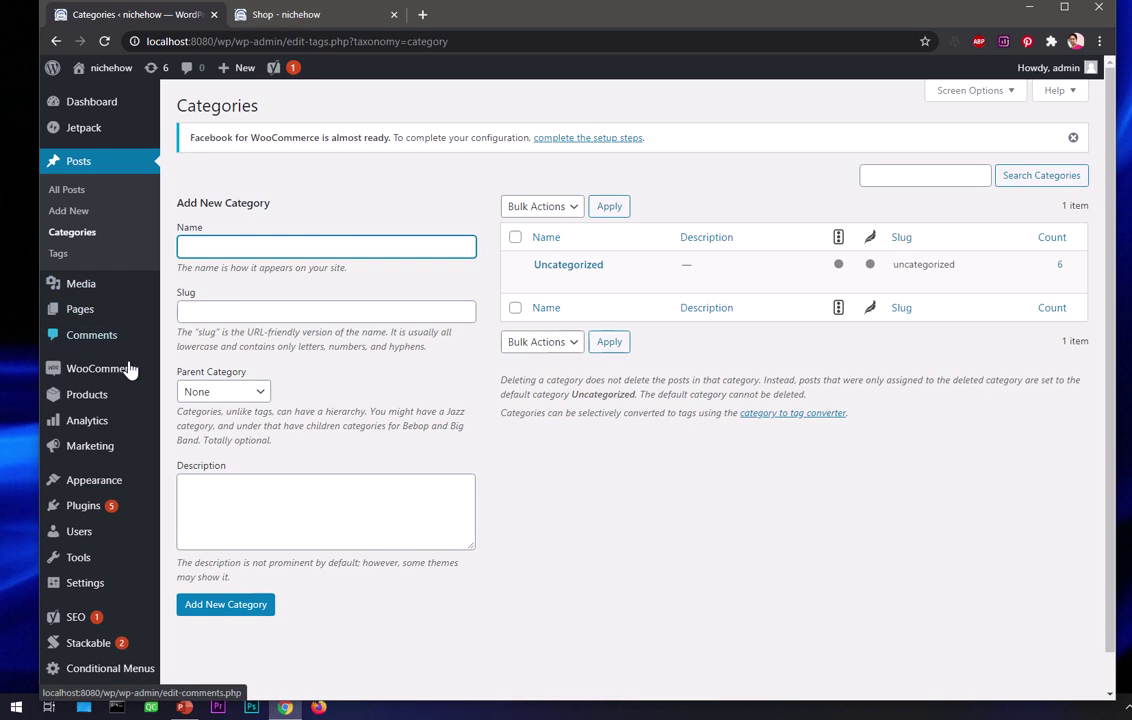
mouse_move(128, 370)
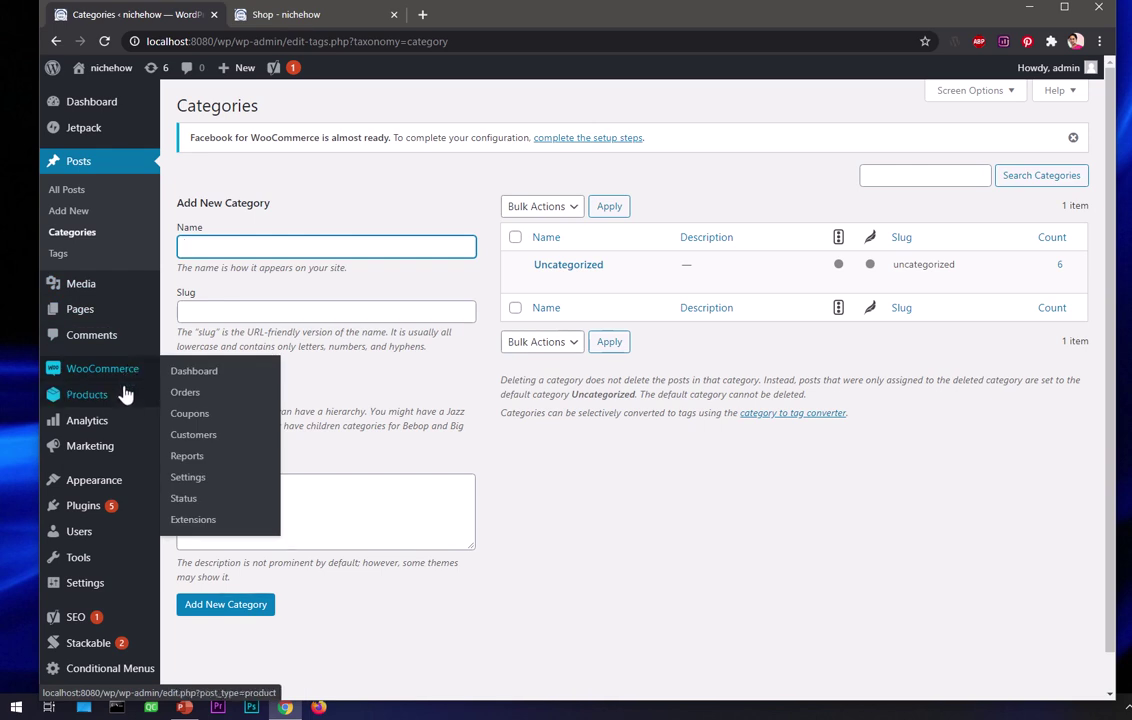
mouse_move(122, 401)
mouse_move(74, 376)
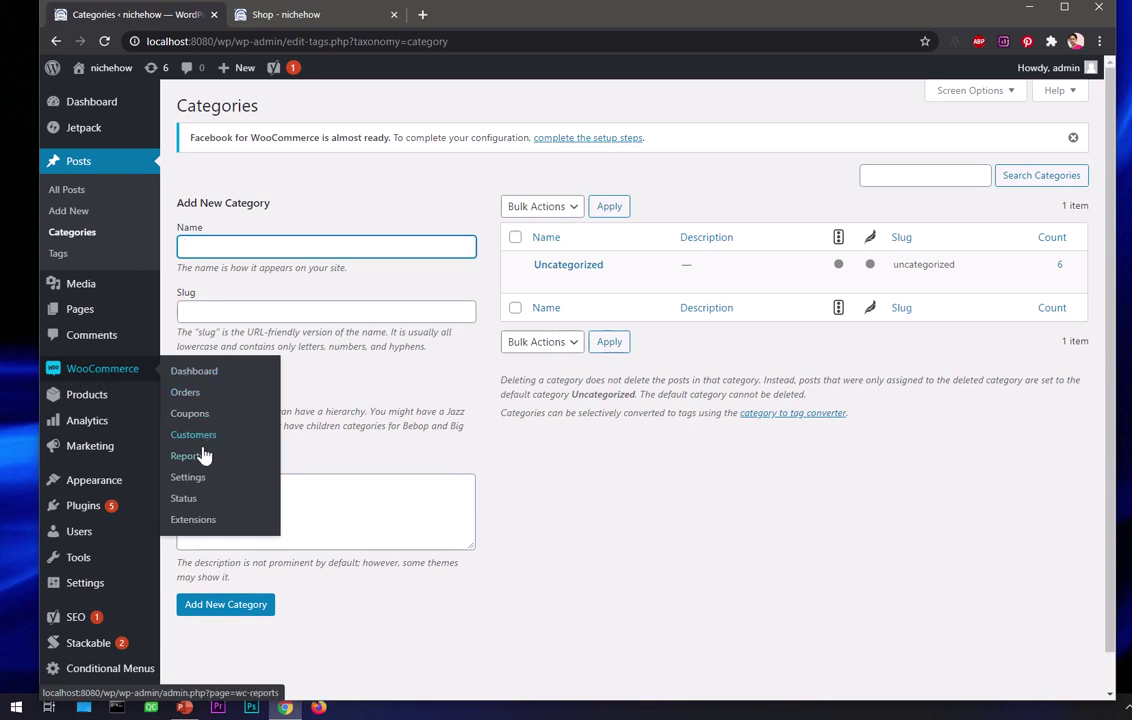
mouse_move(88, 398)
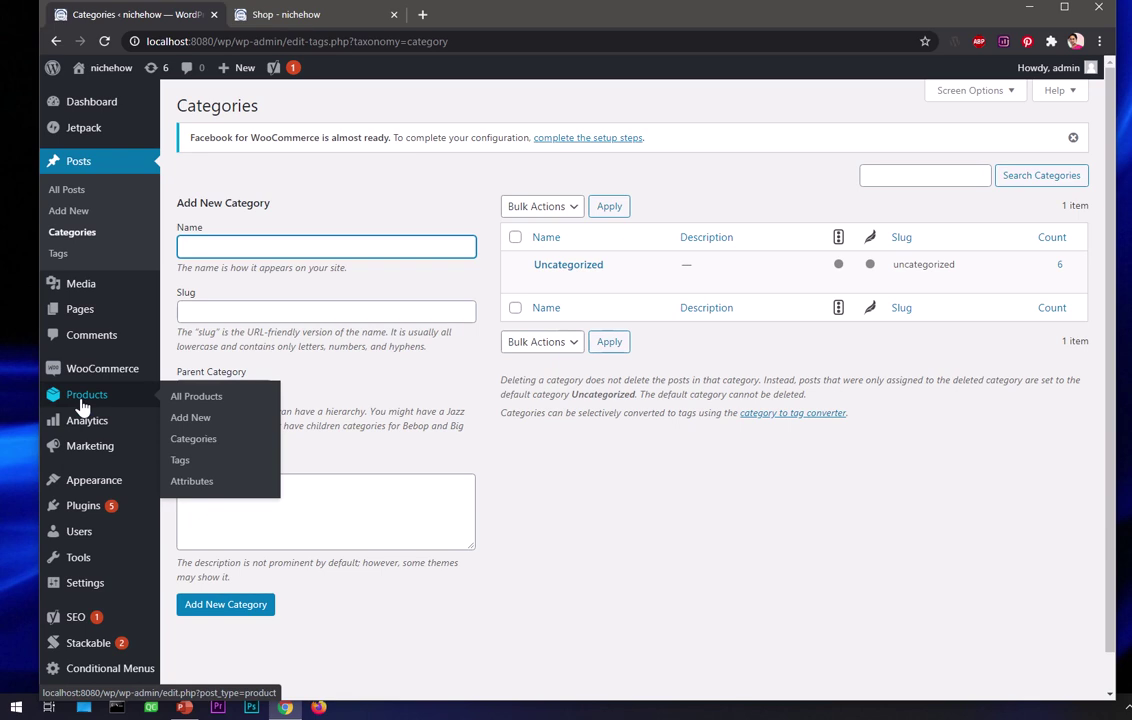
click(176, 444)
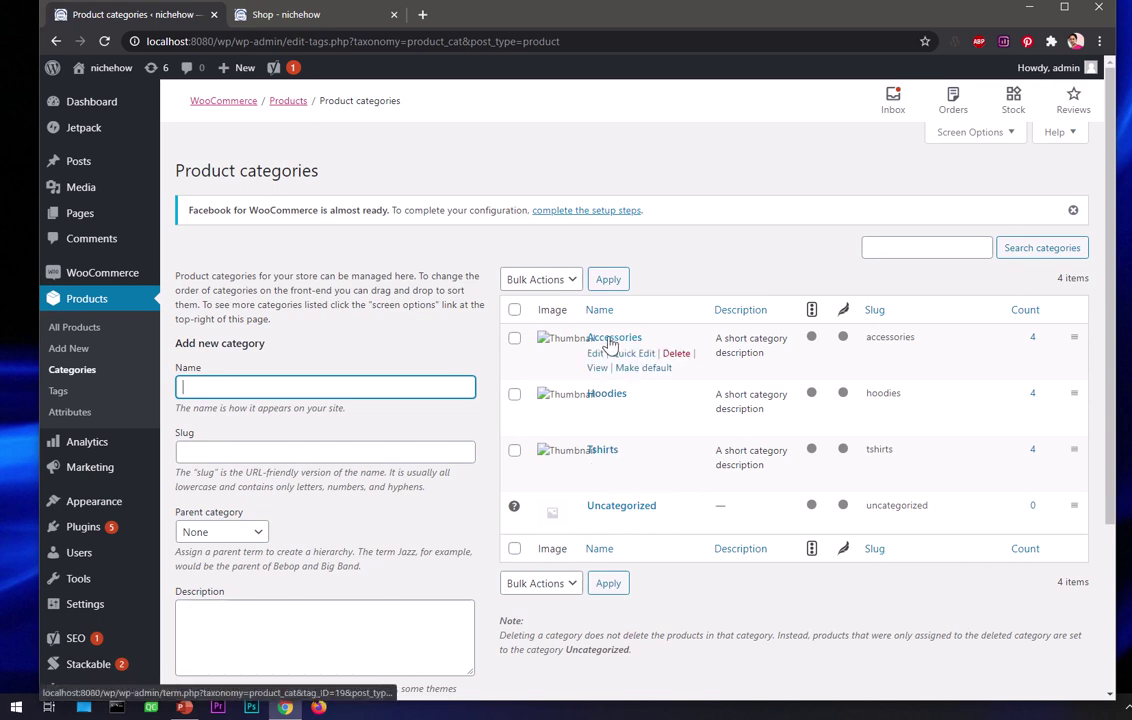
click(705, 267)
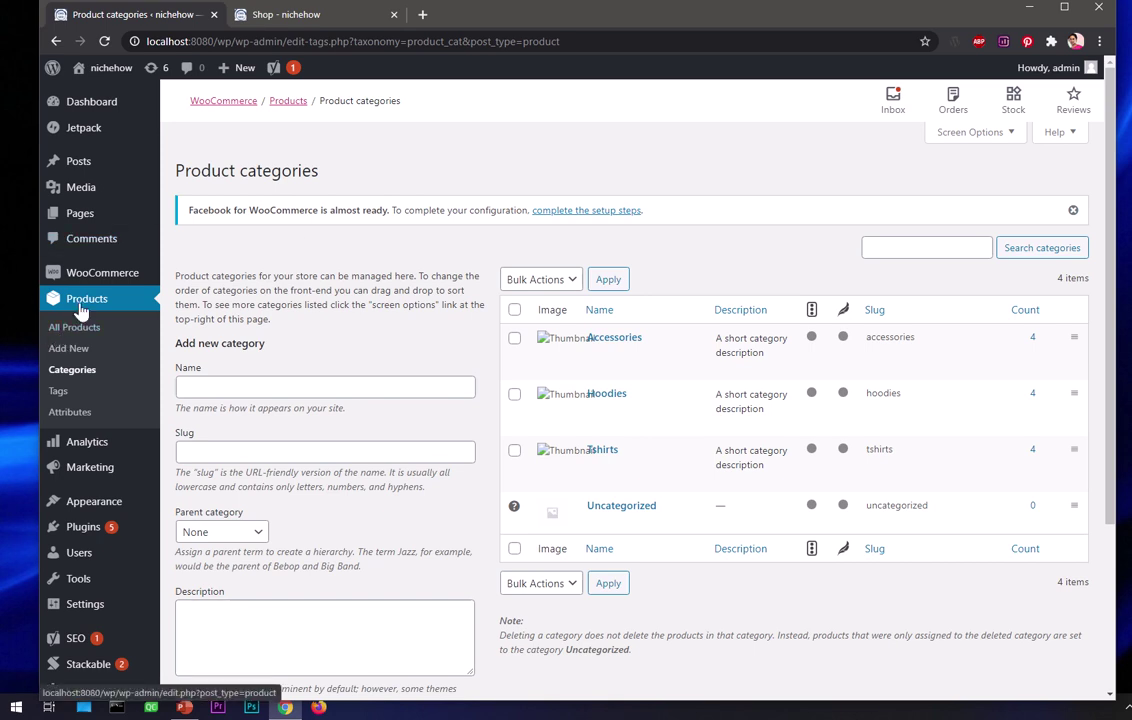
Step: Open the site's Menus editor on Main Menu and collapse the list of pages available to add
mouse_move(108, 505)
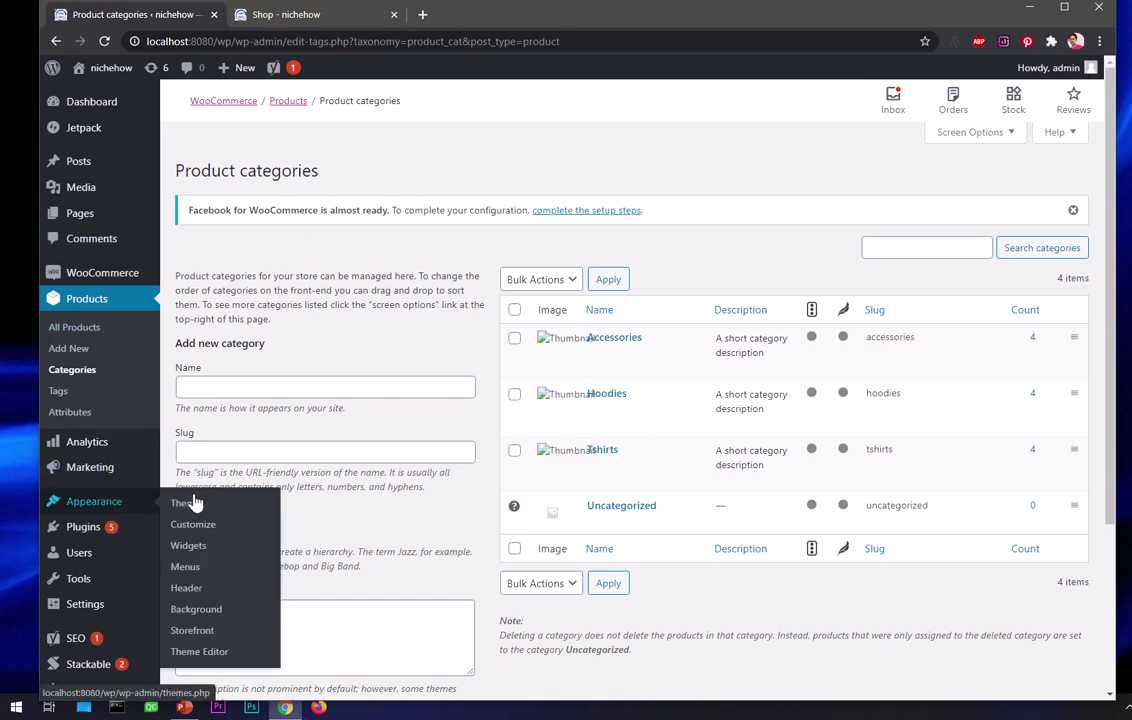
mouse_move(109, 78)
click(183, 566)
click(270, 16)
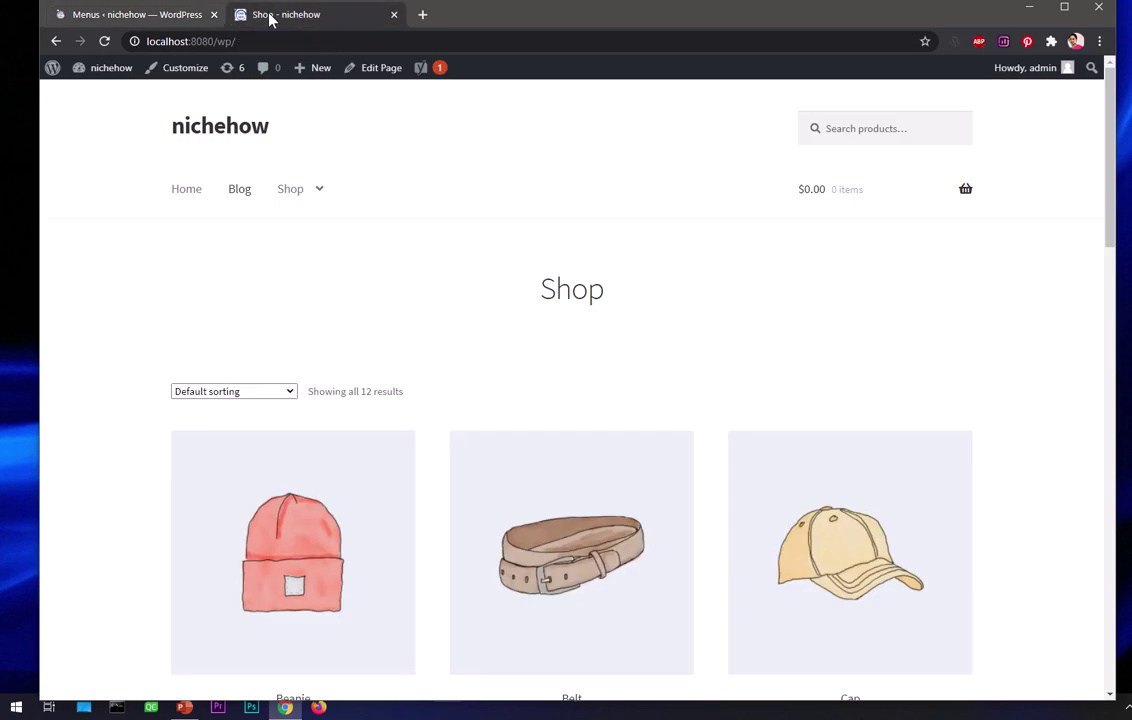
mouse_move(104, 72)
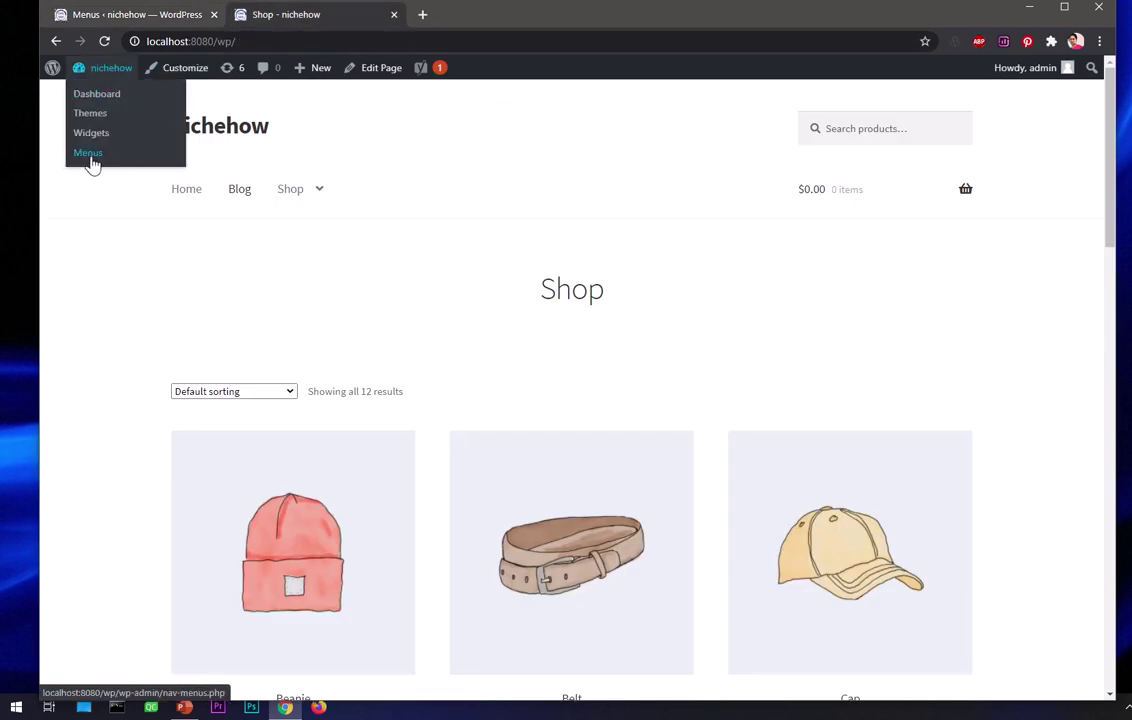
click(126, 16)
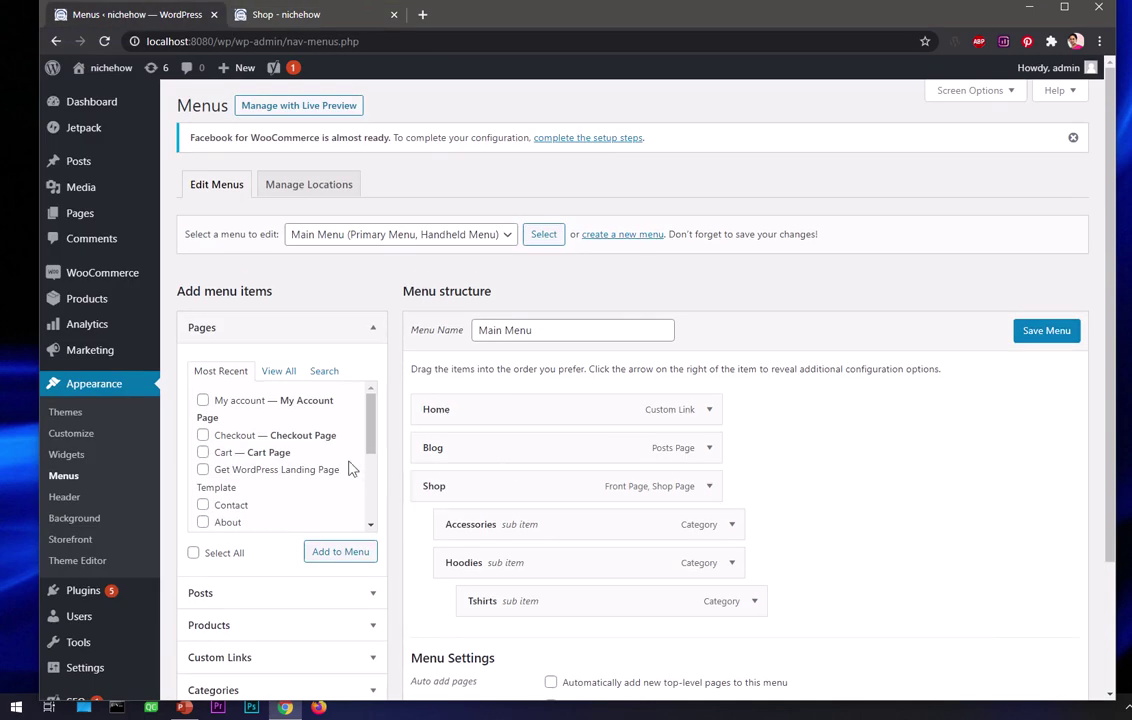
click(354, 323)
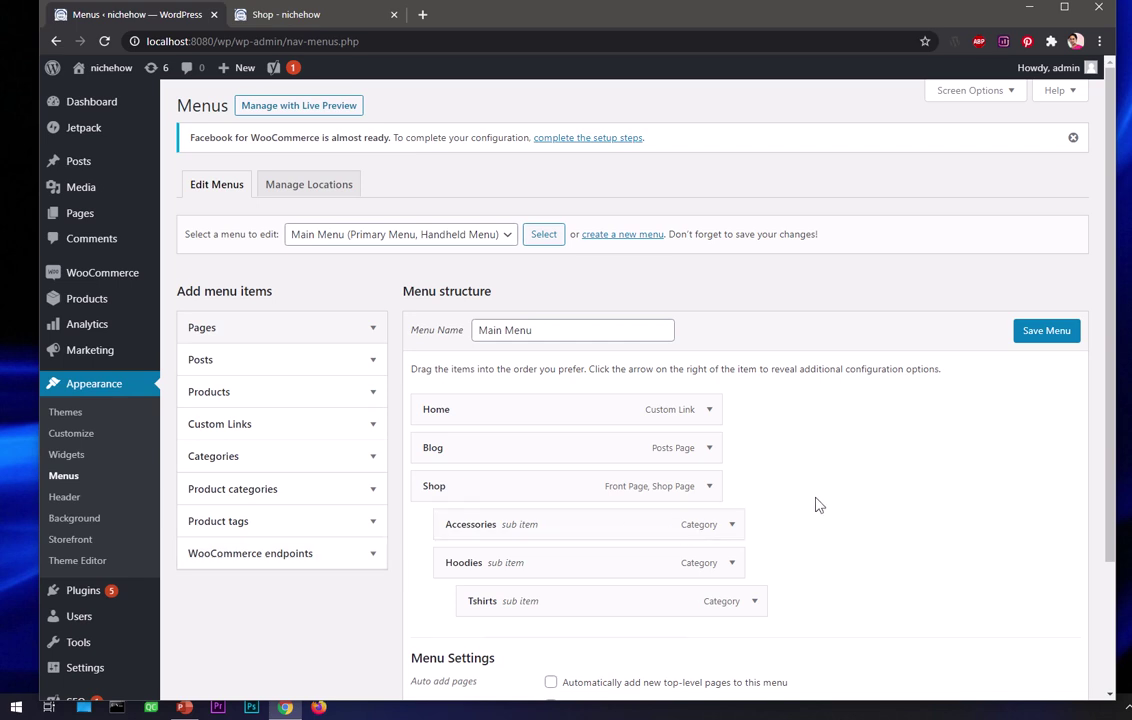
Step: Remove the Tshirts, Hoodies and Accessories sub items from Main Menu and save the menu
scroll(816, 503, down, 3)
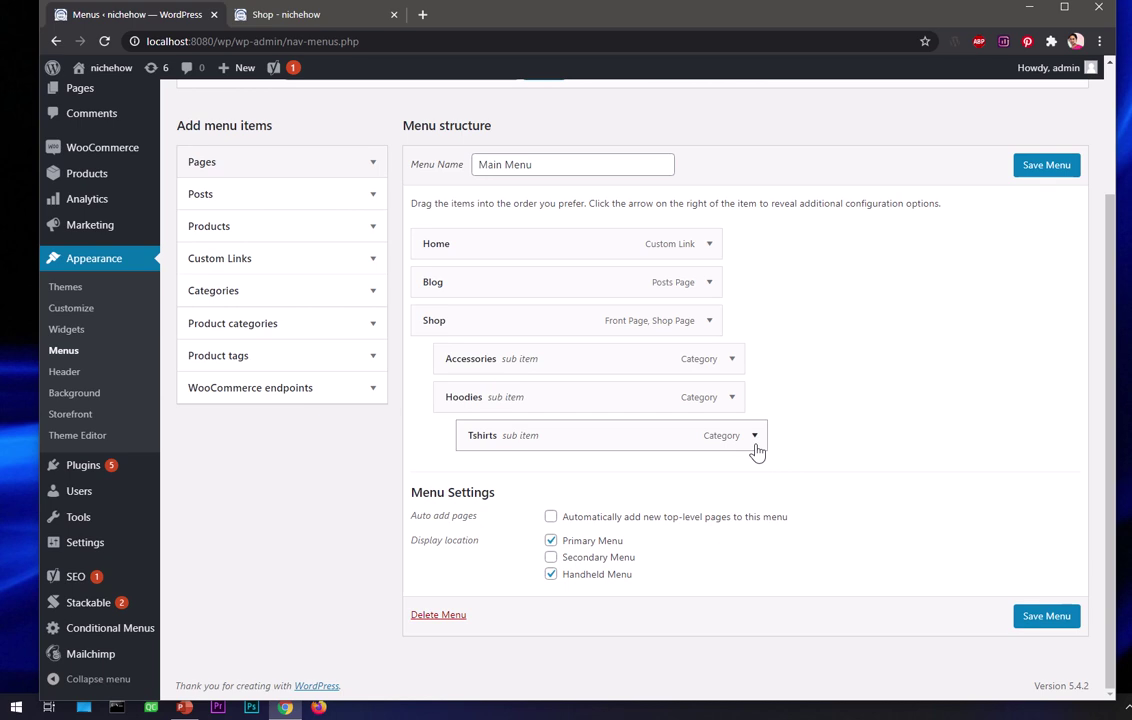
scroll(756, 450, up, 1)
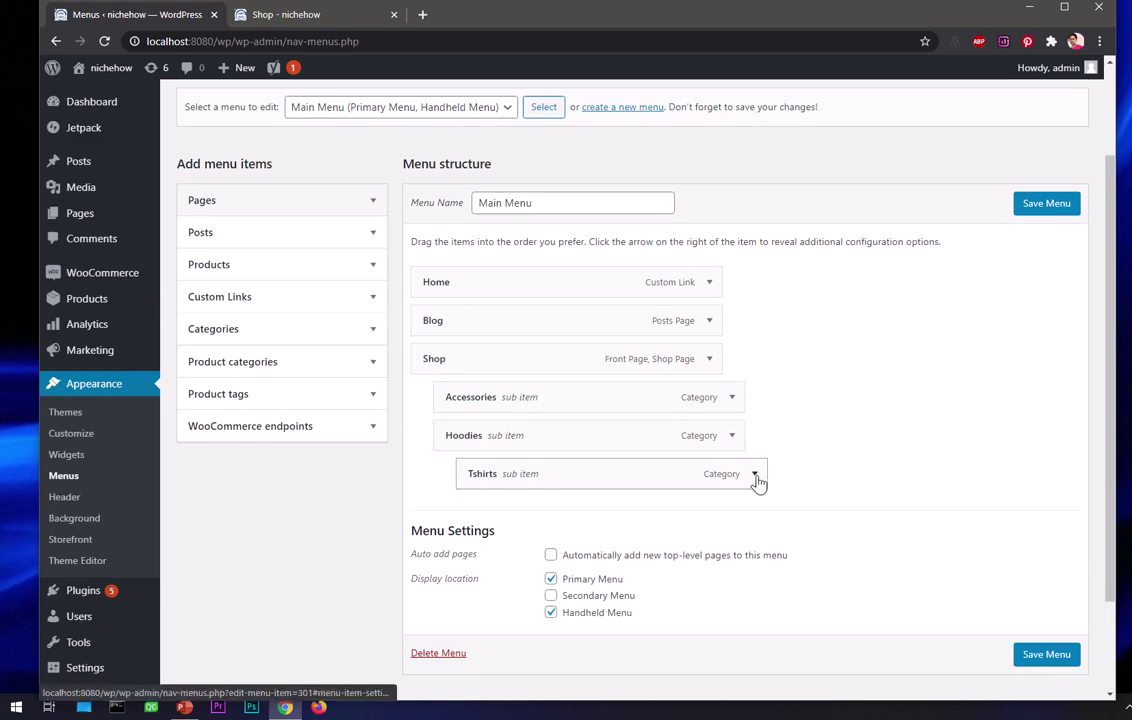
click(756, 476)
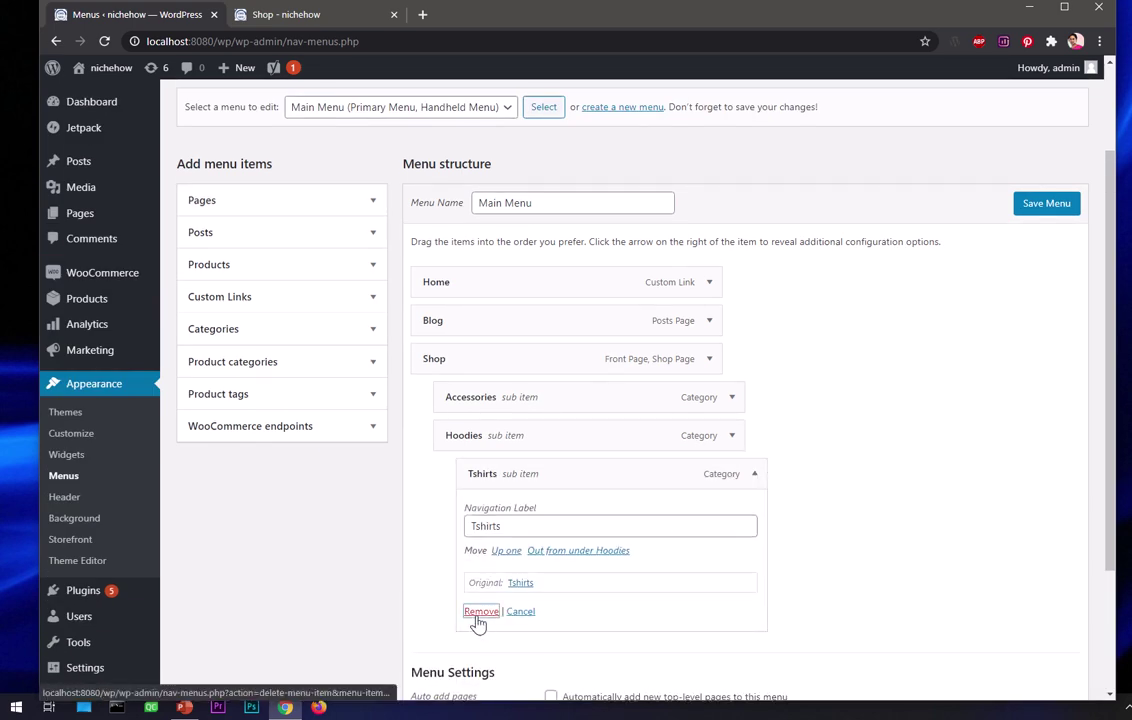
click(480, 612)
click(731, 437)
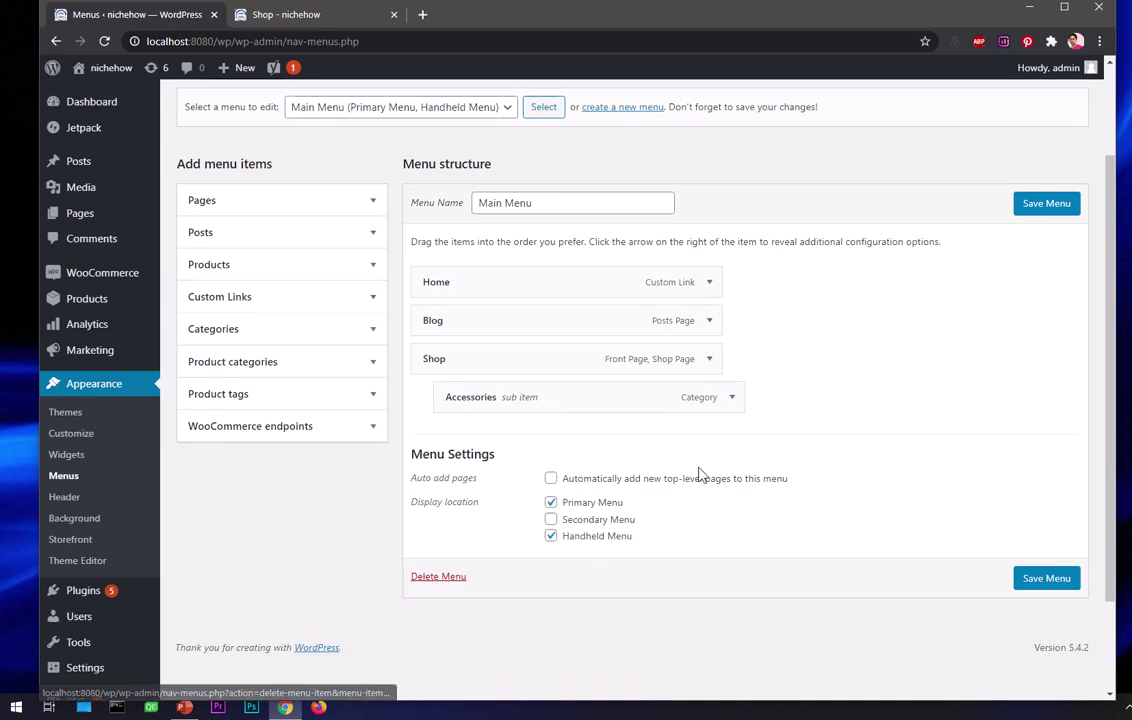
click(731, 398)
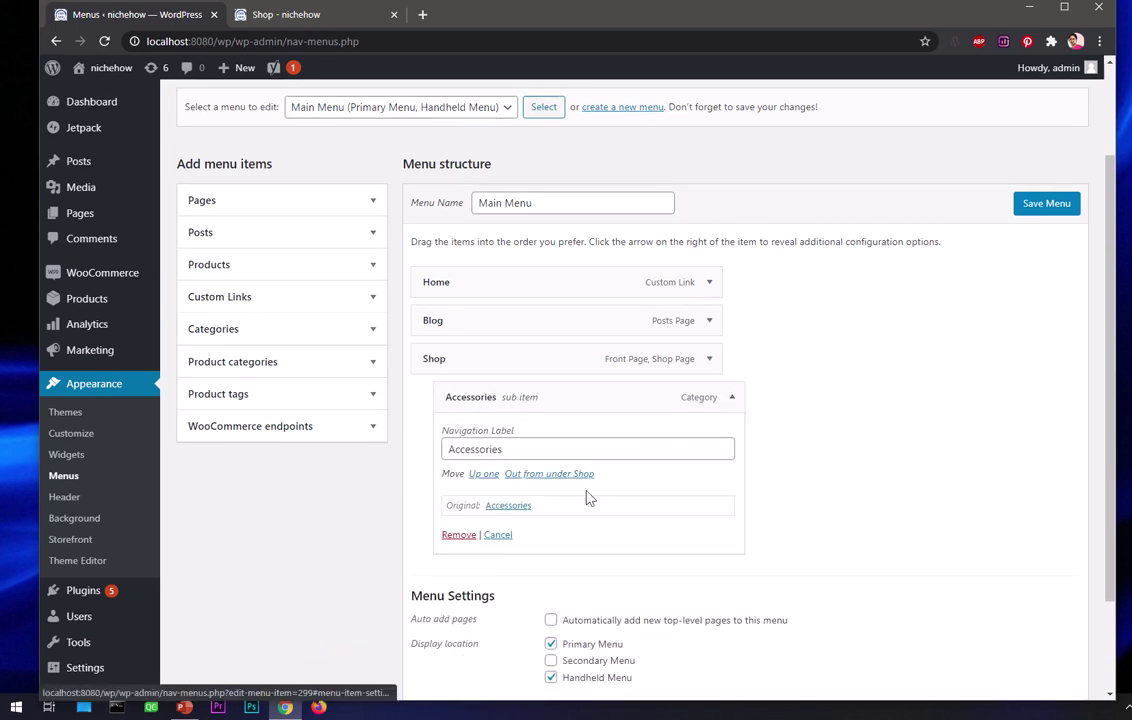
click(457, 536)
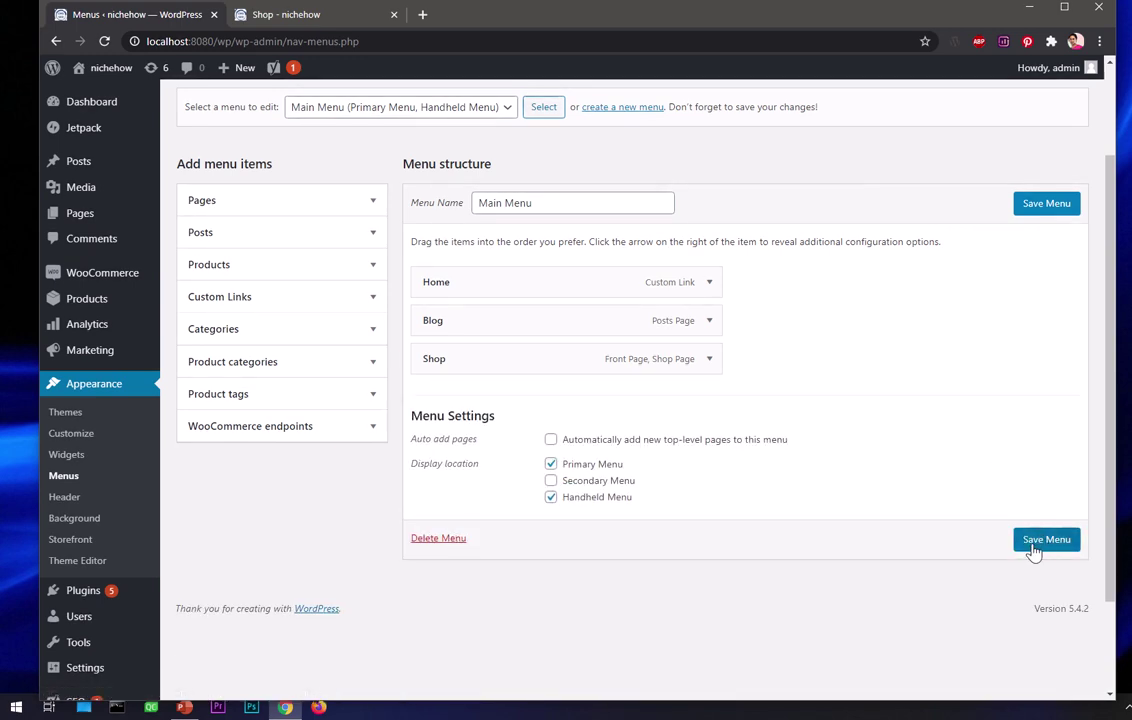
click(1034, 546)
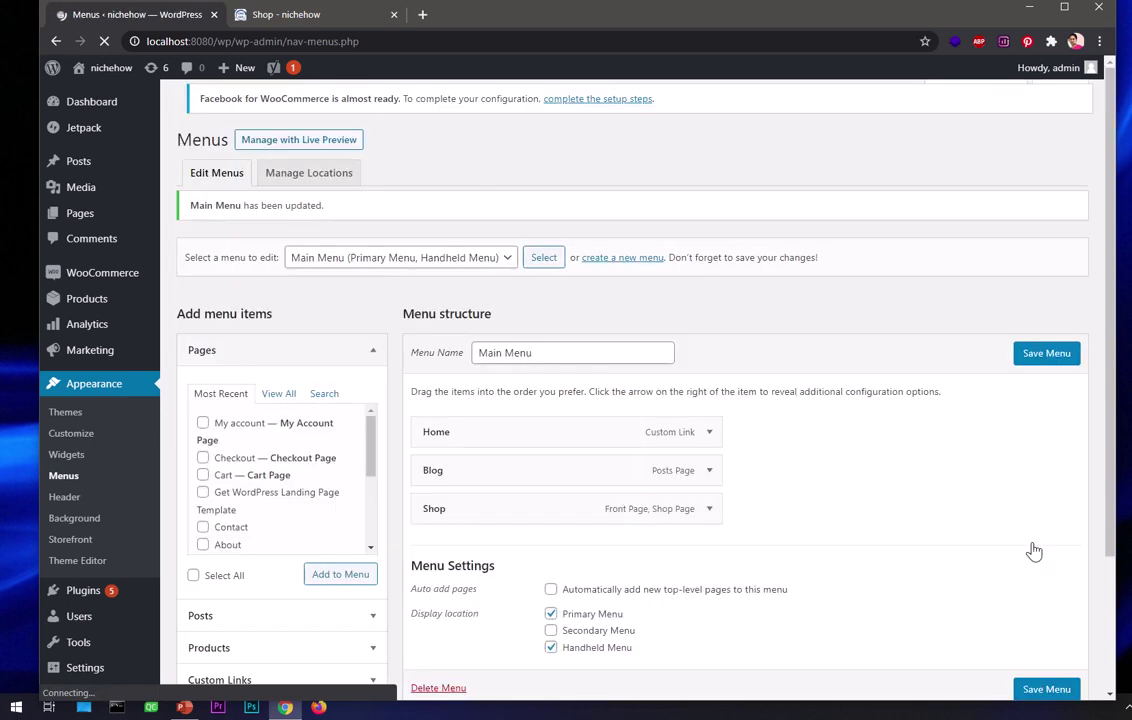
Step: Reload the storefront to check the Shop entry in the navigation, and return to the menu editor
click(312, 17)
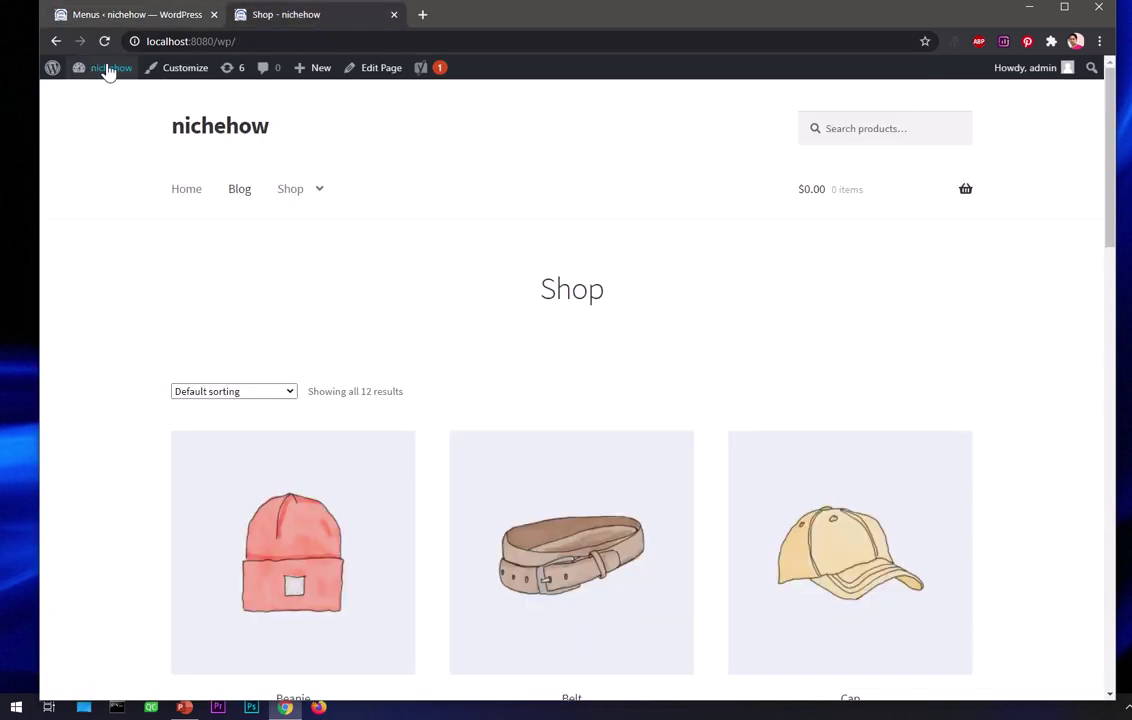
click(105, 42)
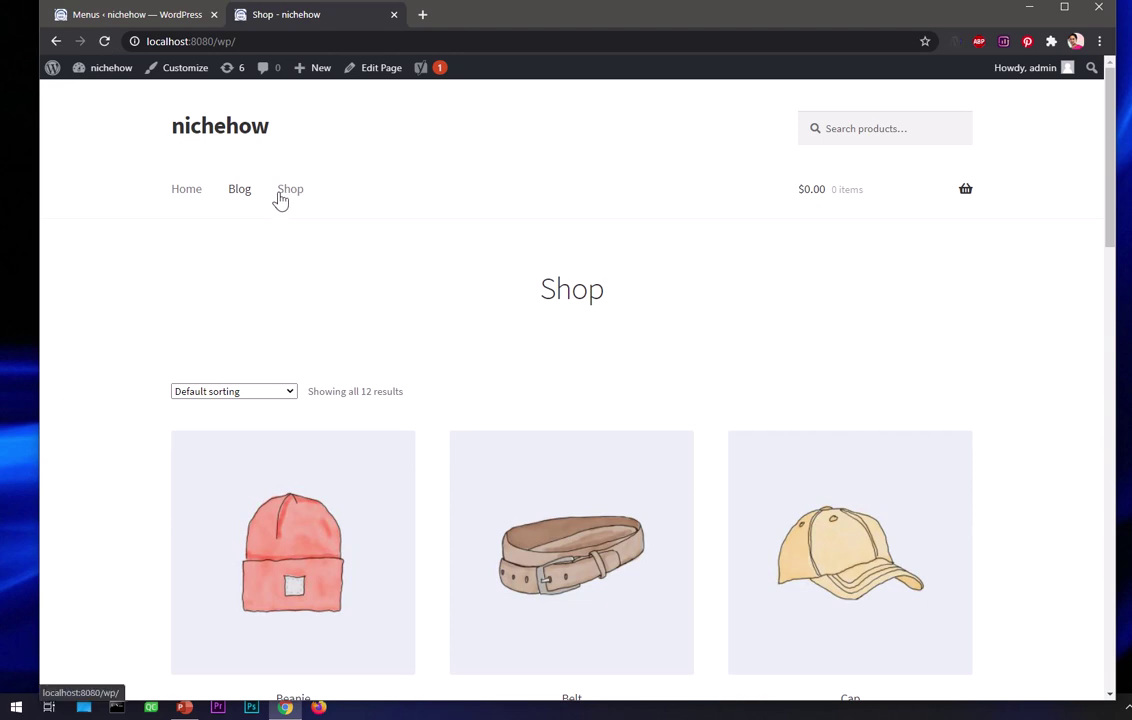
click(176, 22)
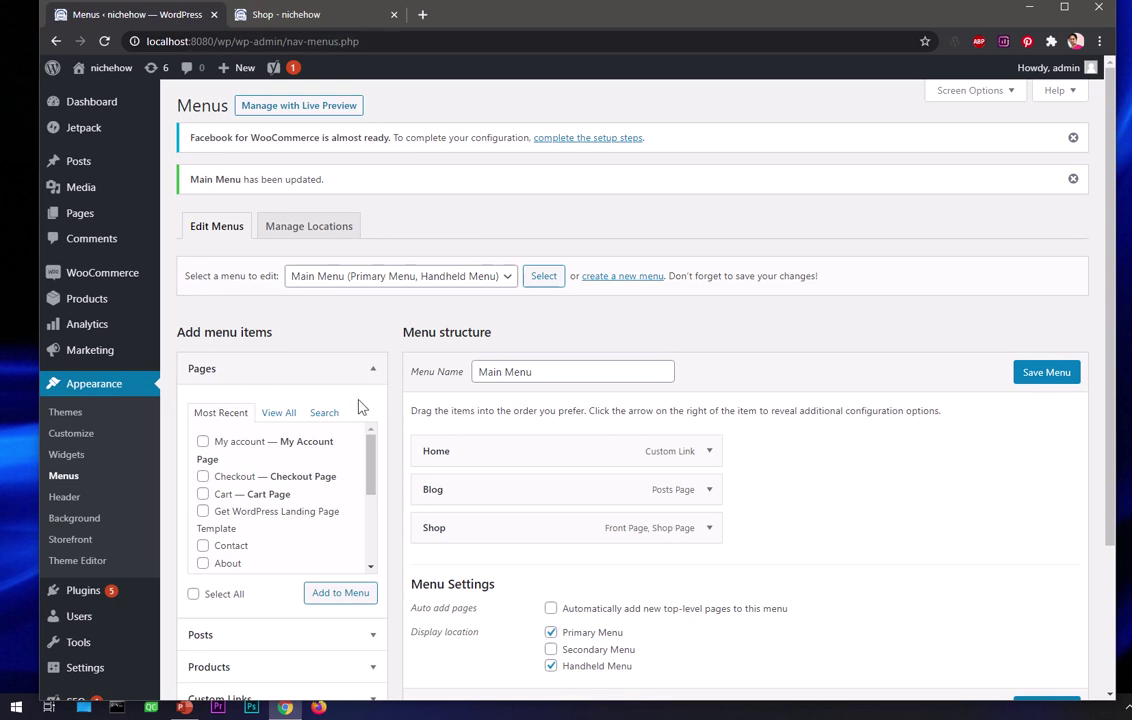
Step: Collapse the Pages list and show all WooCommerce product categories available to add to Main Menu
click(373, 368)
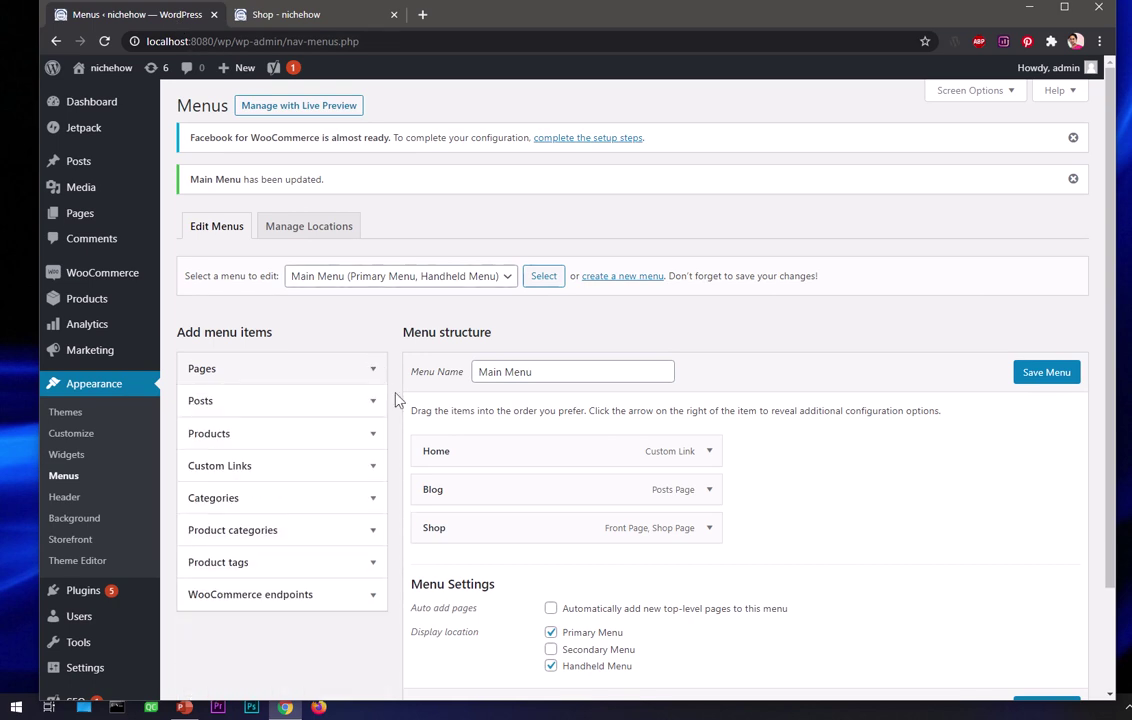
scroll(468, 384, down, 2)
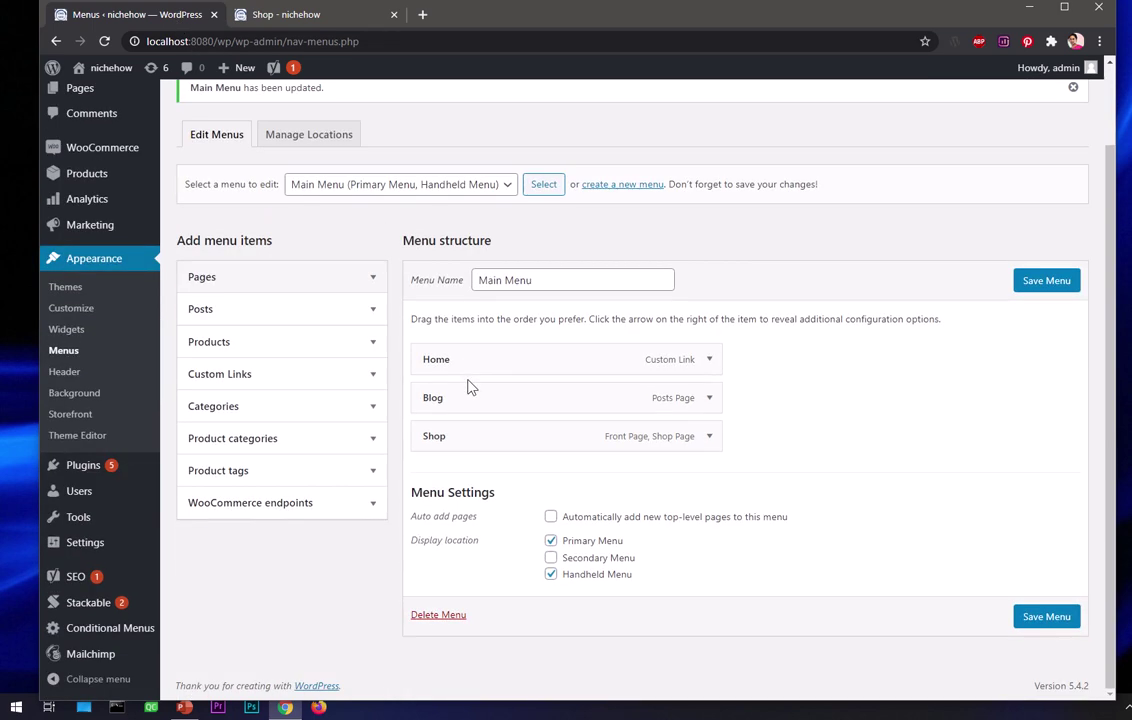
click(354, 447)
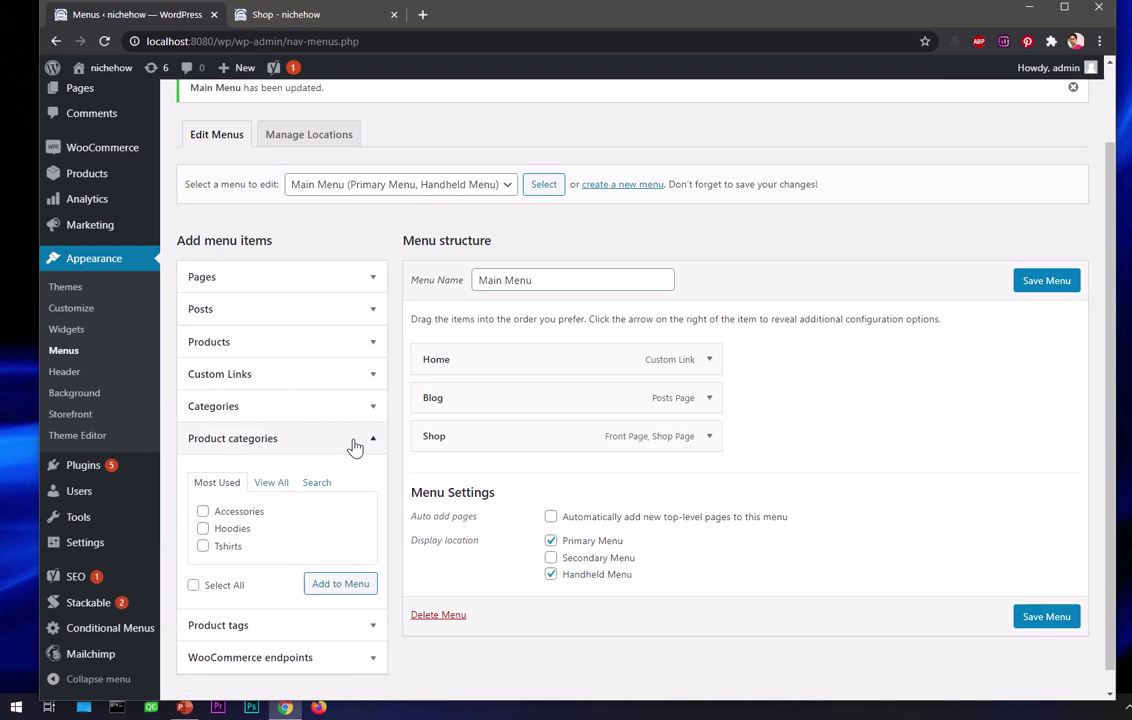
click(272, 484)
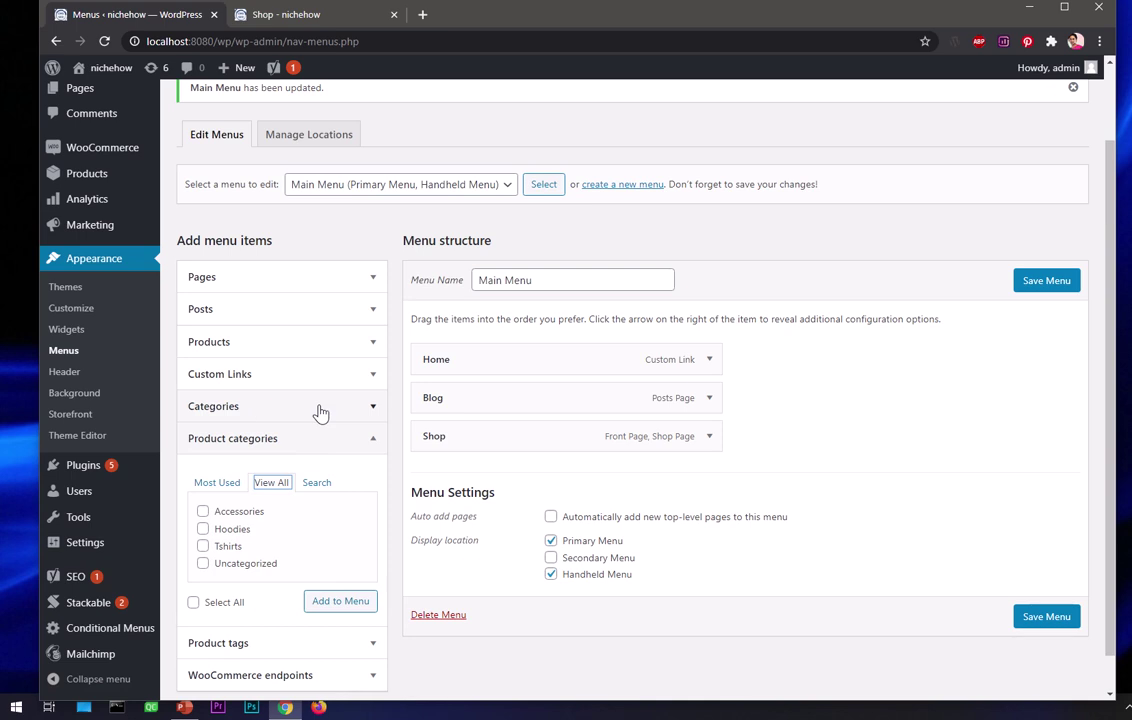
click(203, 512)
click(203, 530)
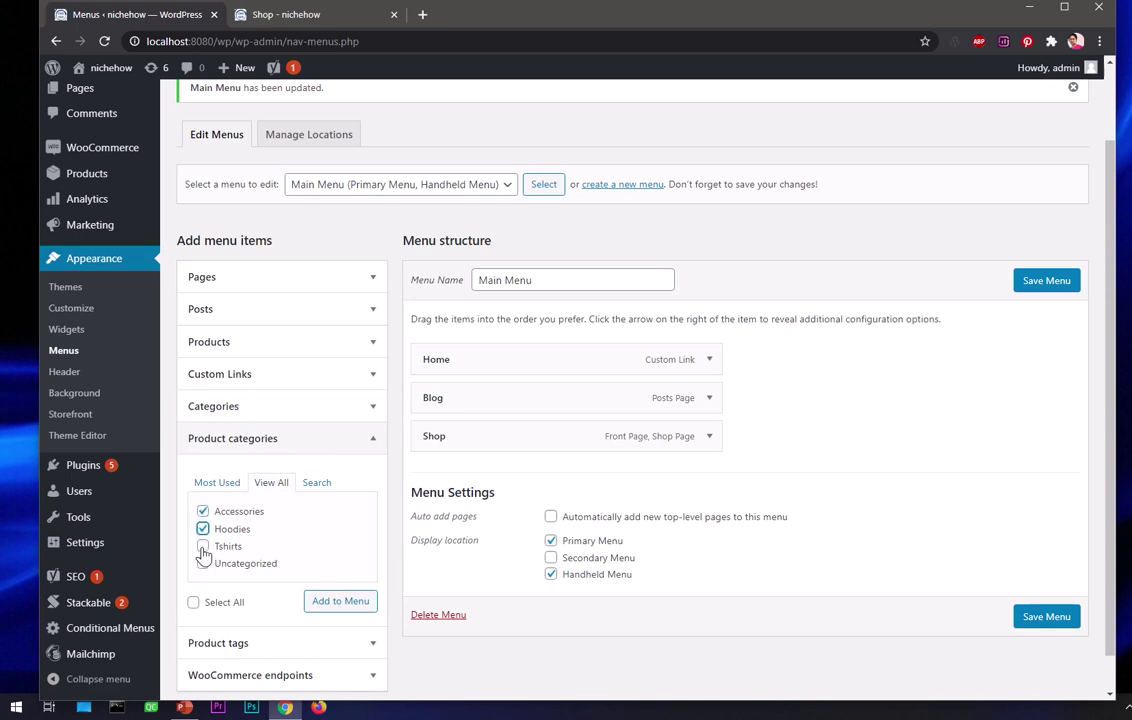
click(203, 546)
click(314, 485)
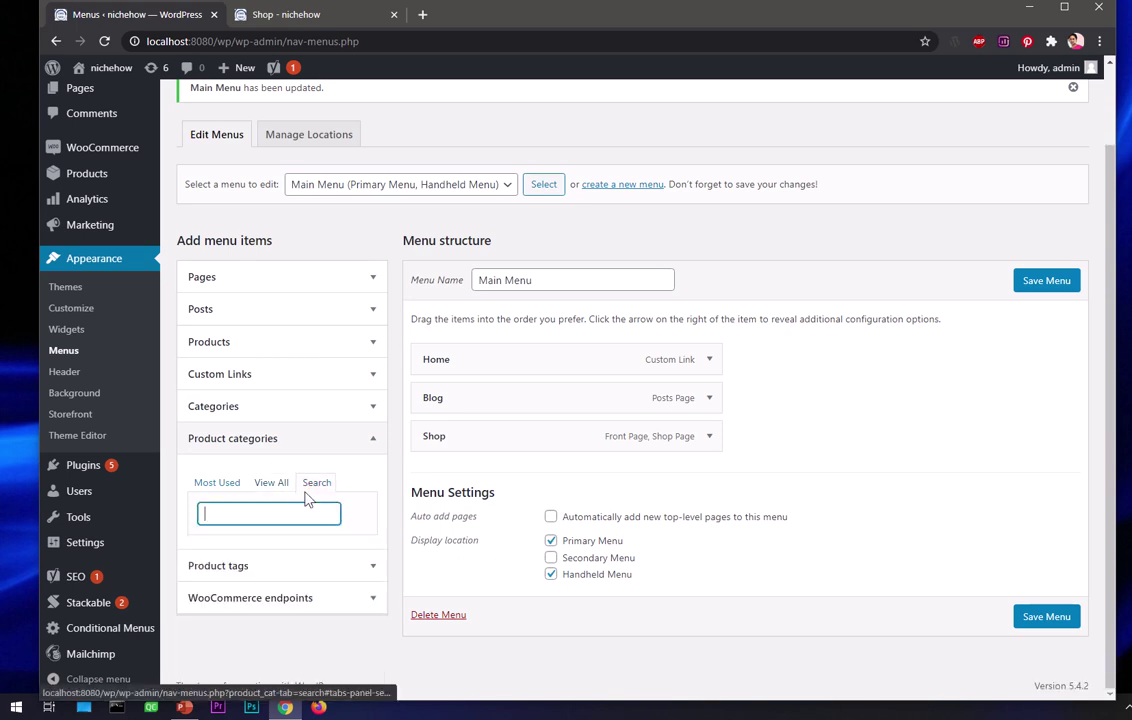
click(272, 489)
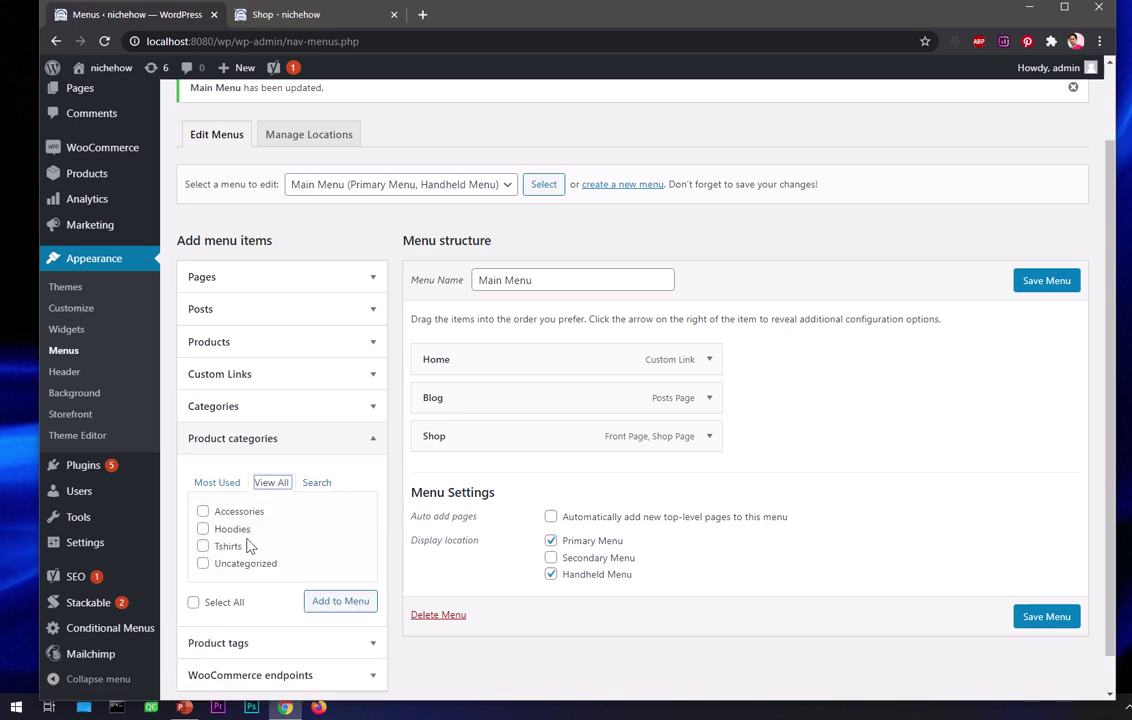
Step: Add the Accessories, Hoodies and Tshirts product categories to Main Menu and save the menu
click(217, 512)
click(218, 529)
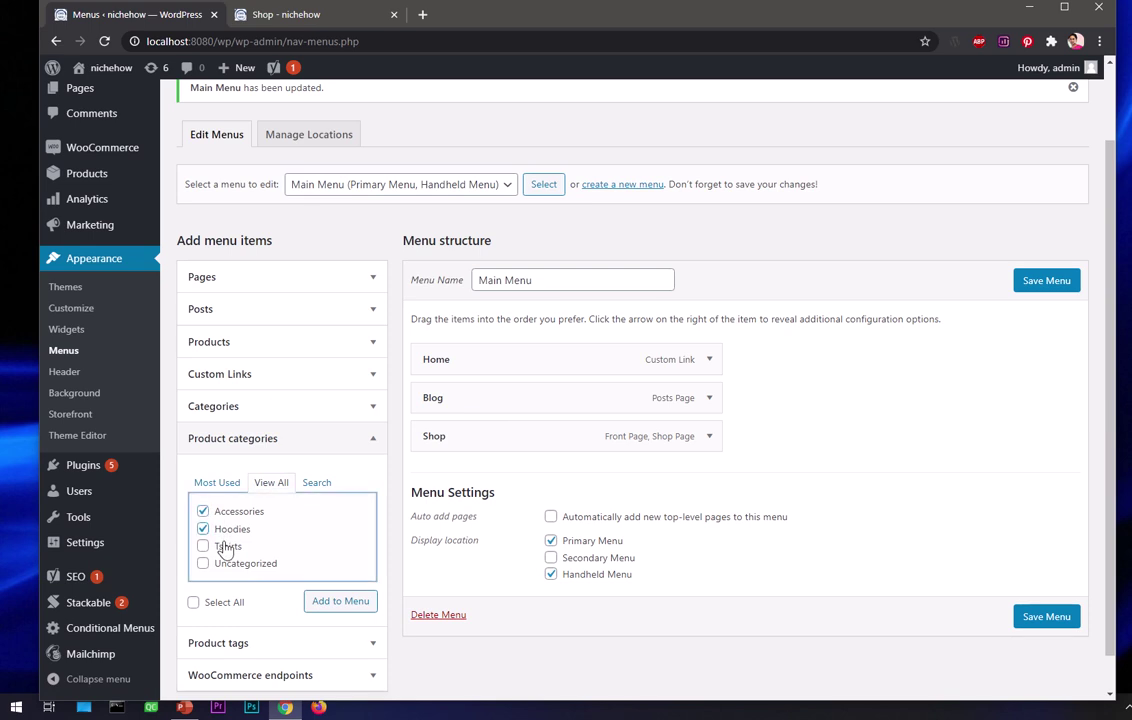
click(224, 546)
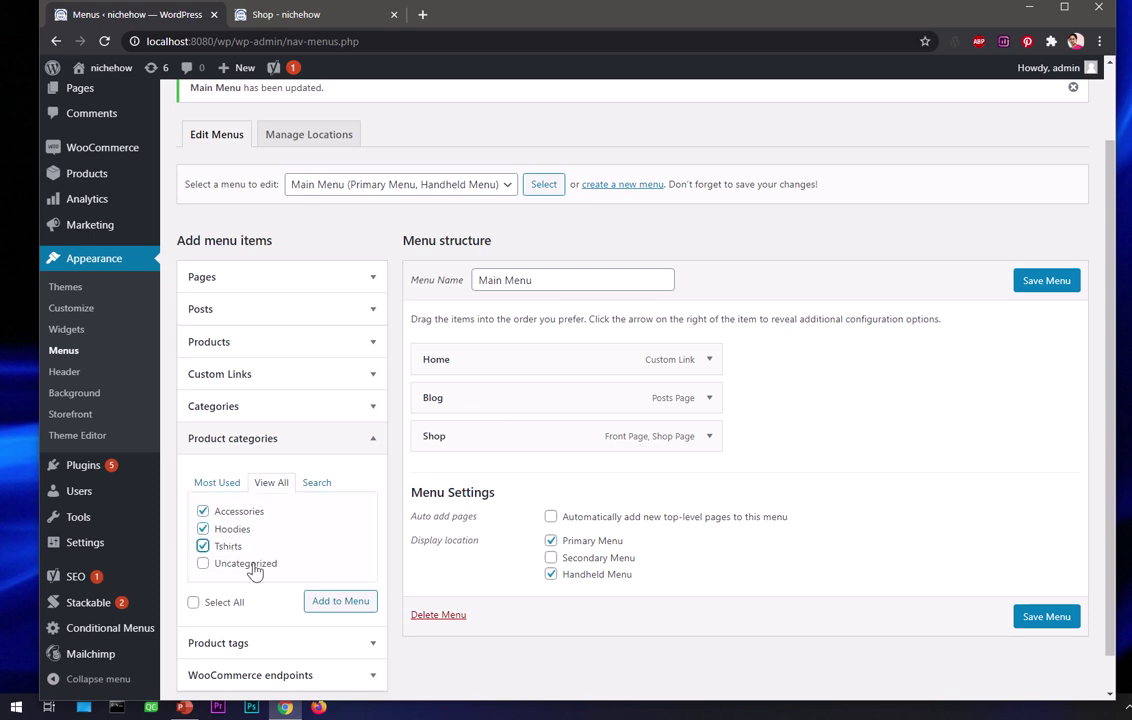
click(322, 612)
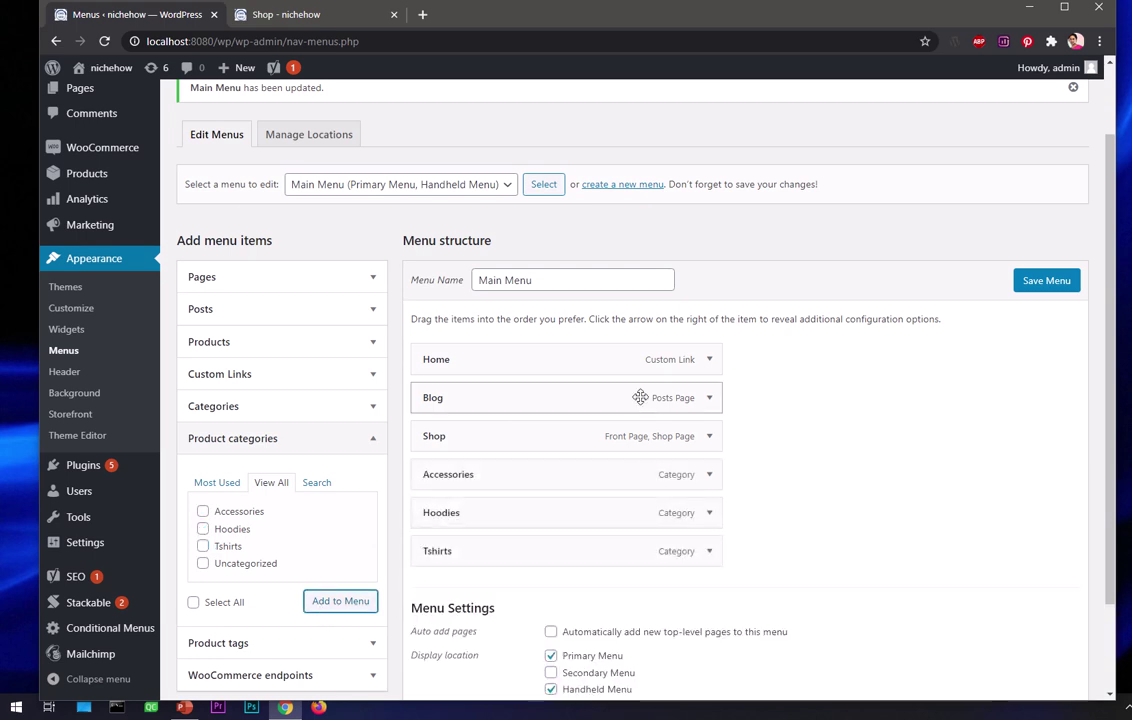
click(1036, 285)
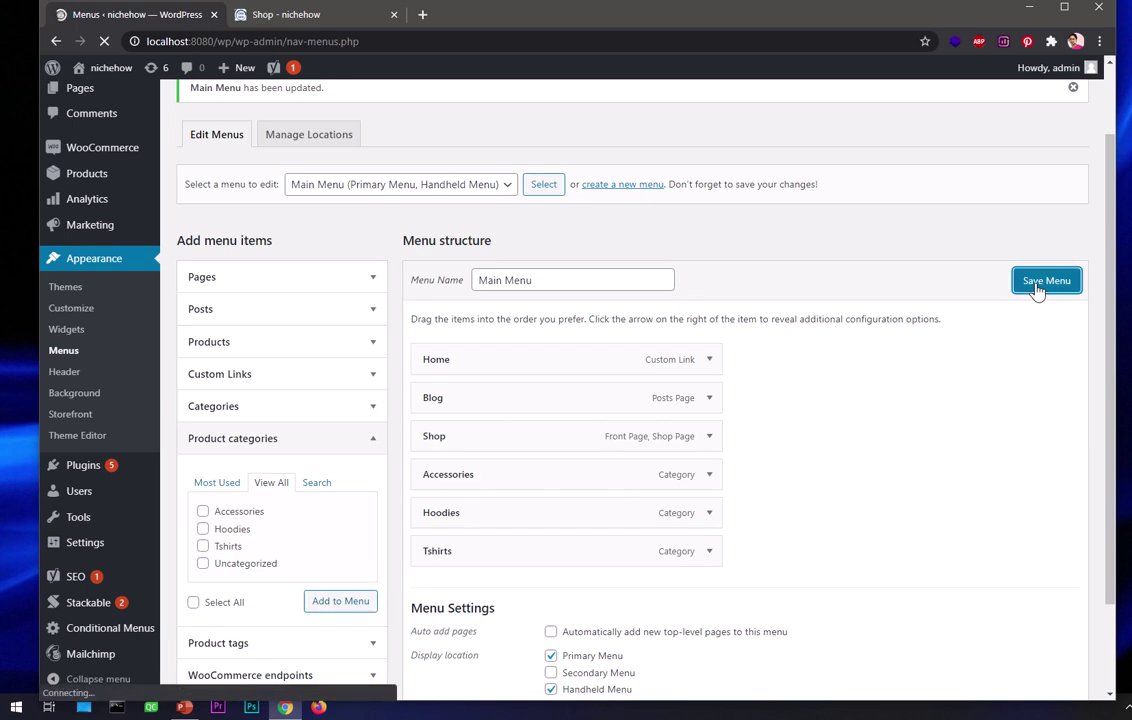
Step: Reload the storefront to check the product category entries in the navigation, and return to the menu editor
click(282, 14)
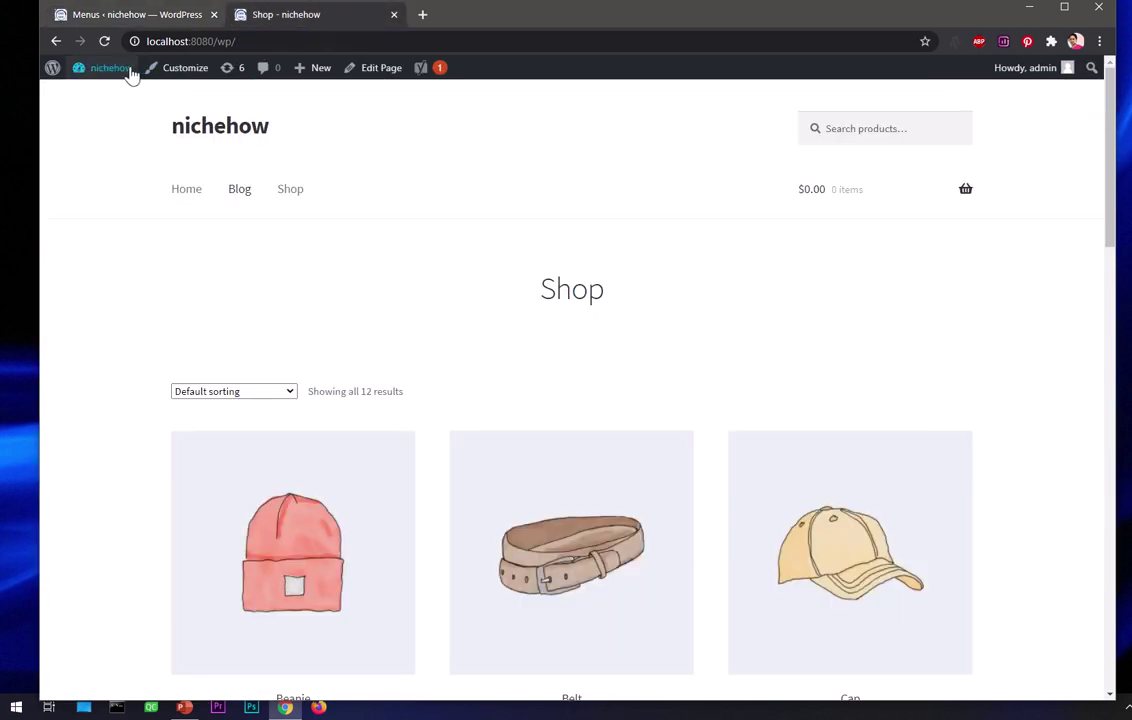
click(104, 44)
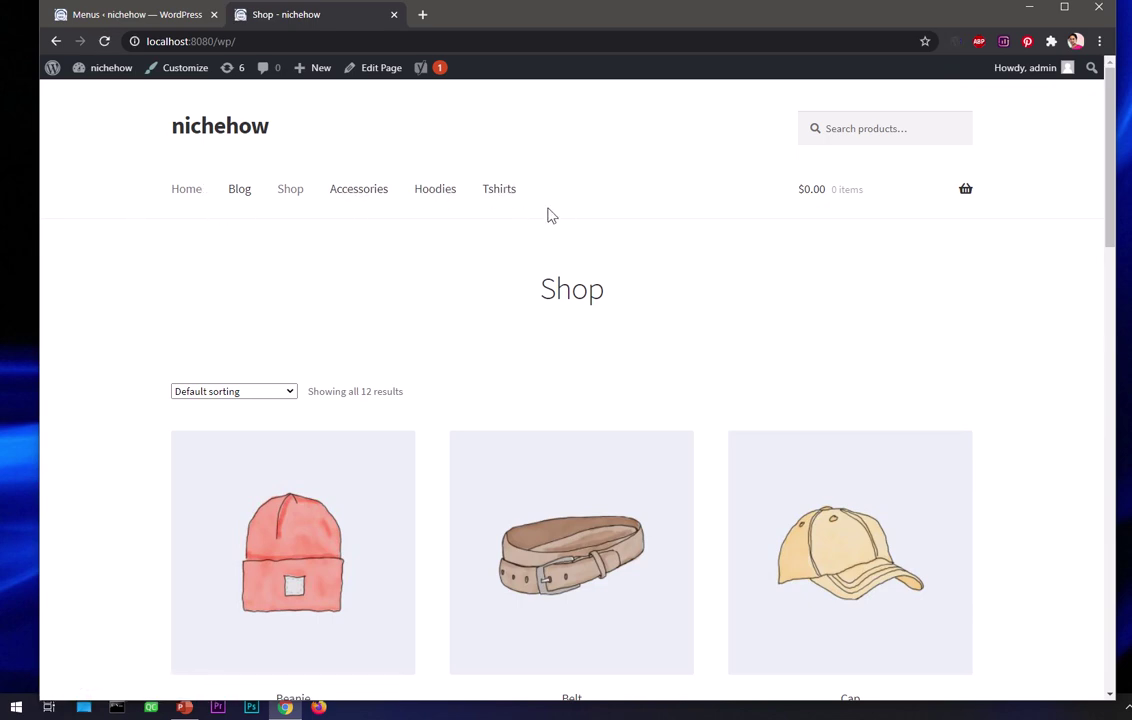
click(160, 14)
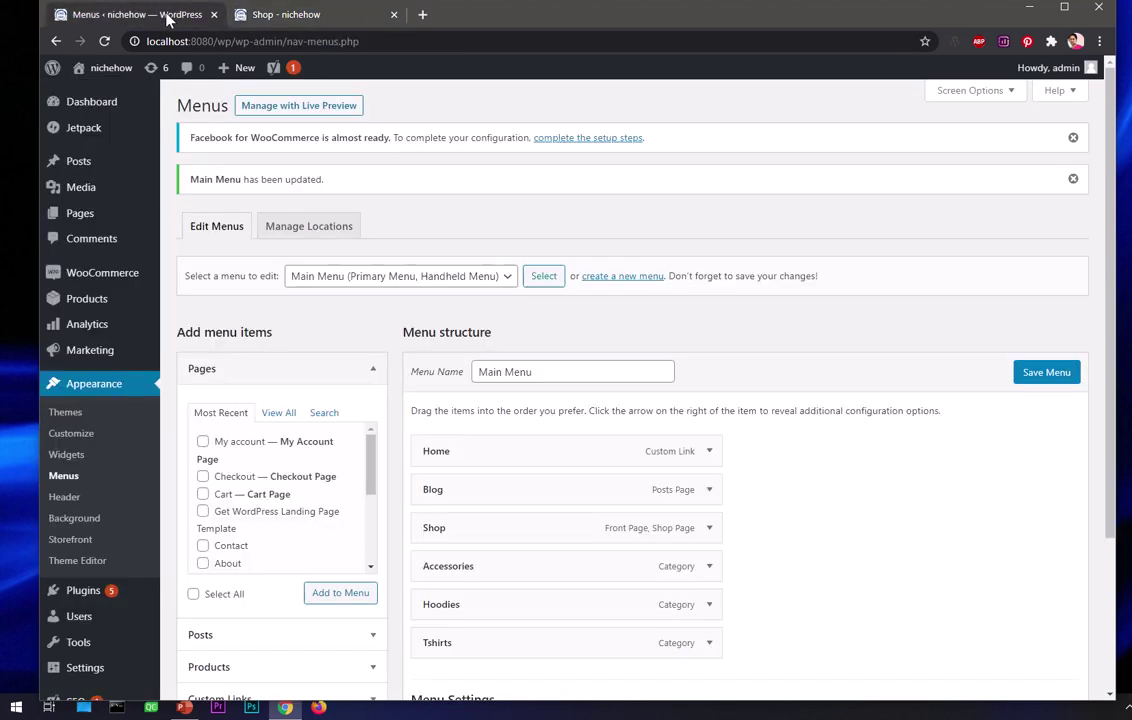
Step: Nest Accessories, Hoodies and Tshirts as sub items under Shop in Main Menu and save the menu
scroll(905, 585, down, 3)
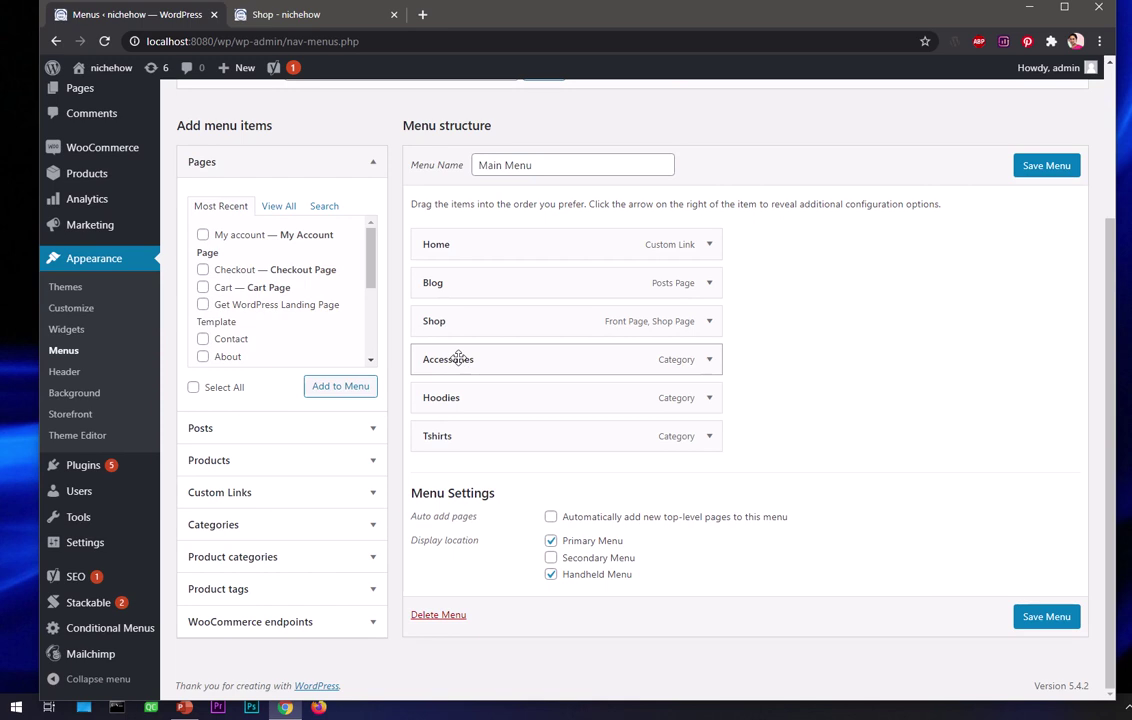
drag(458, 359, 481, 373)
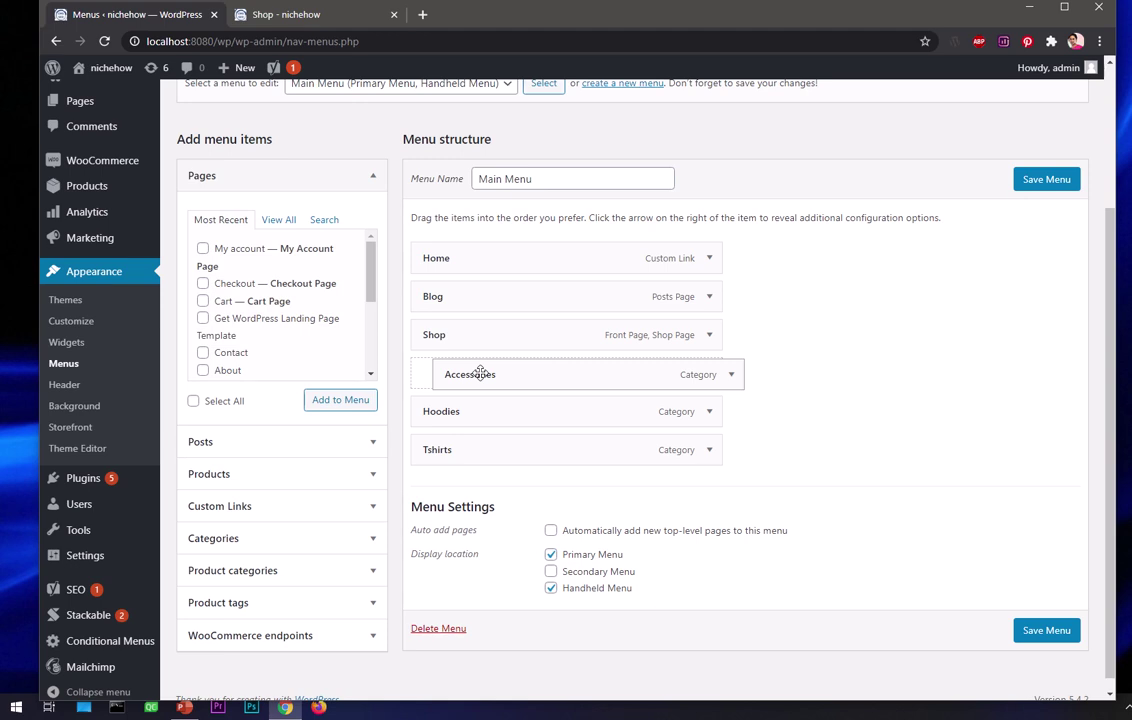
drag(481, 373, 505, 452)
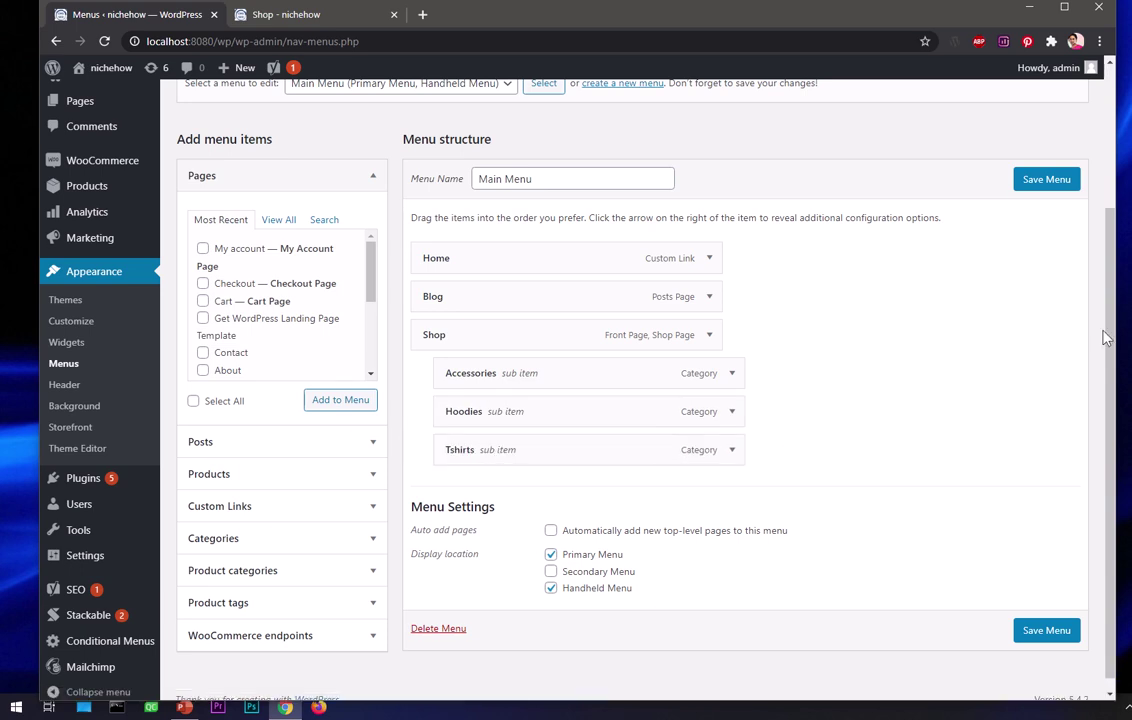
click(1061, 188)
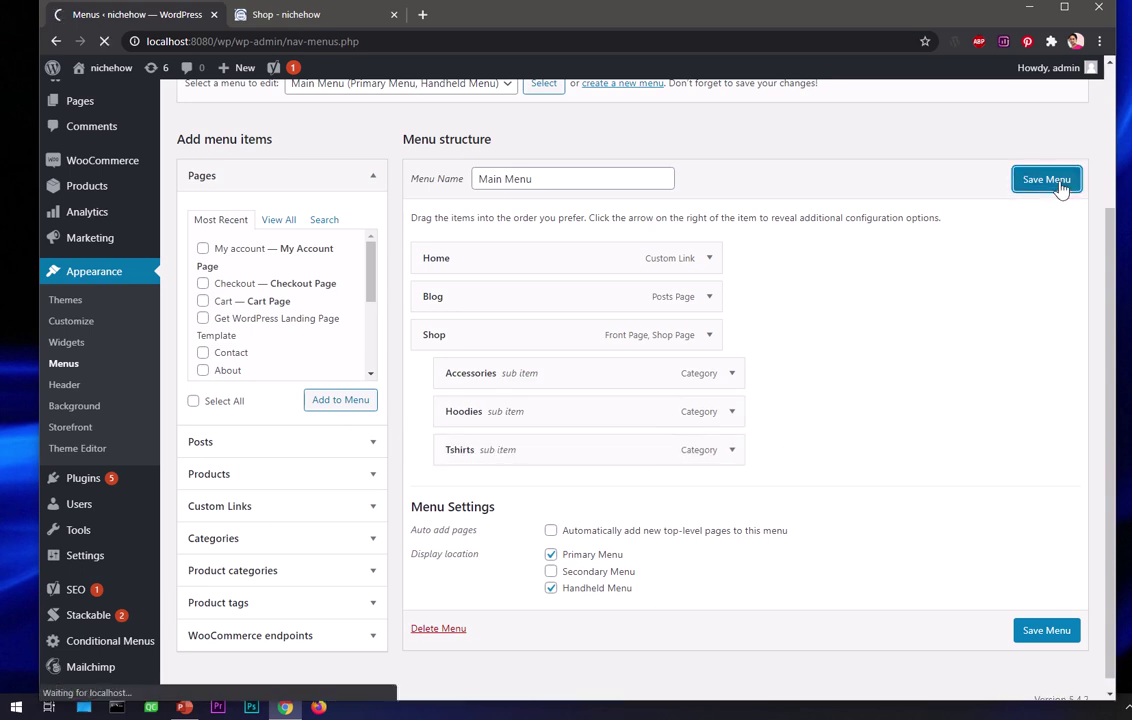
Step: Reload the storefront to check the sub items under Shop, and return to the menu editor
click(265, 20)
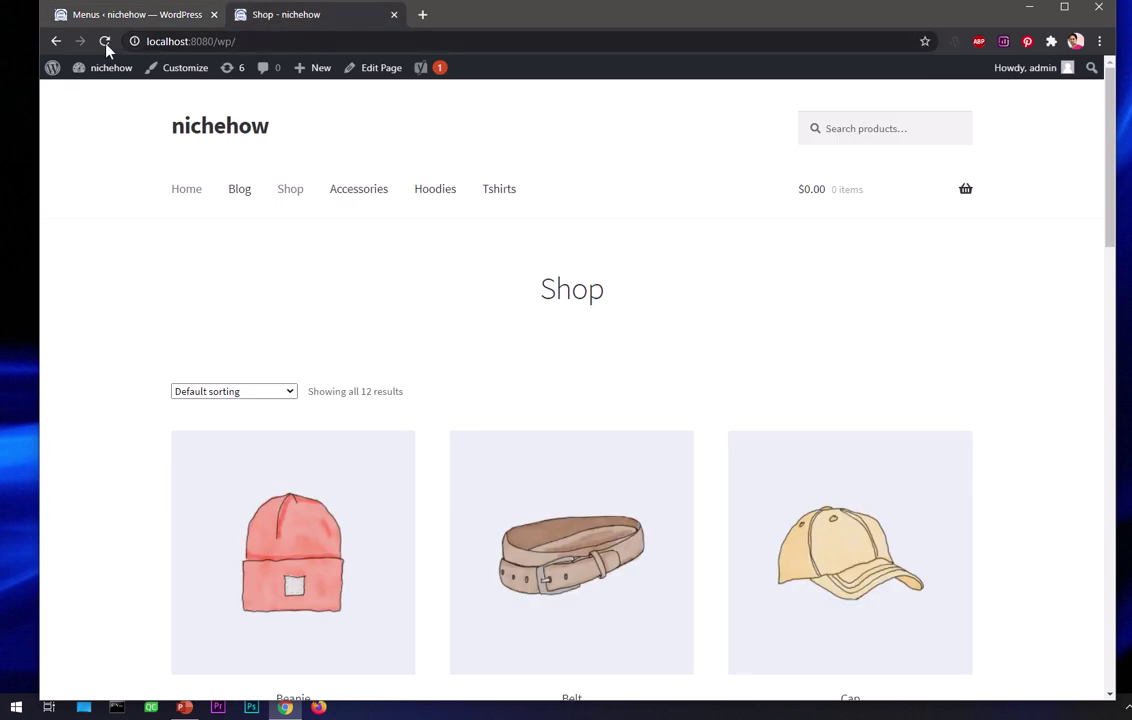
click(104, 42)
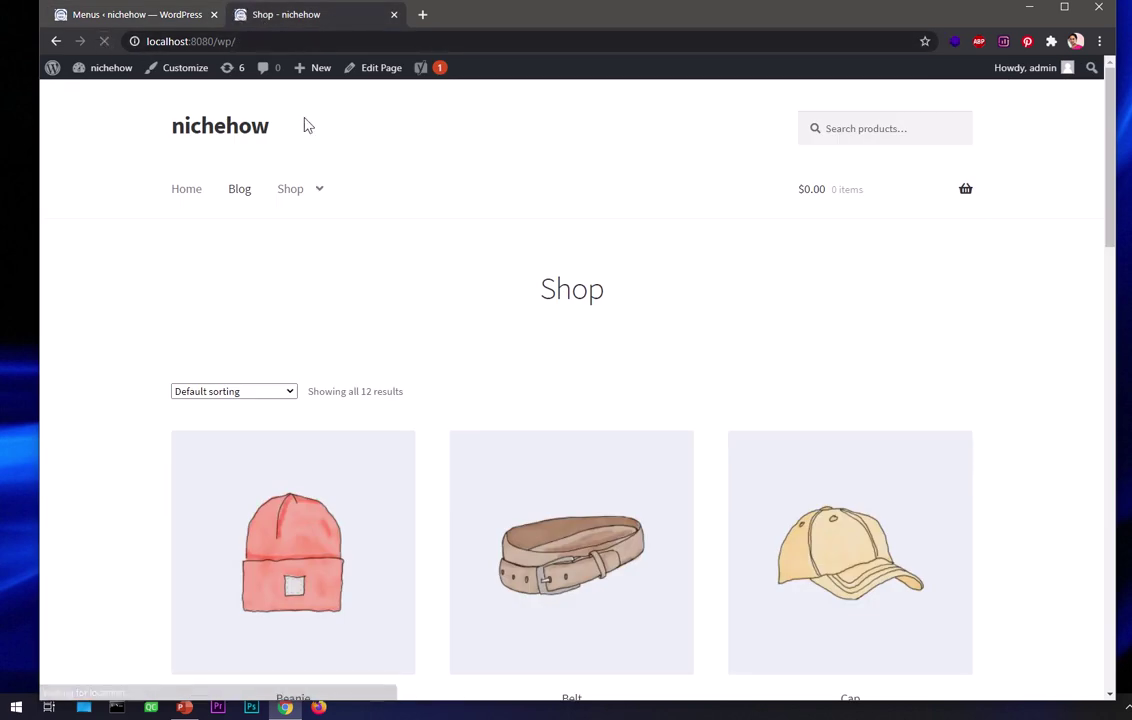
mouse_move(299, 183)
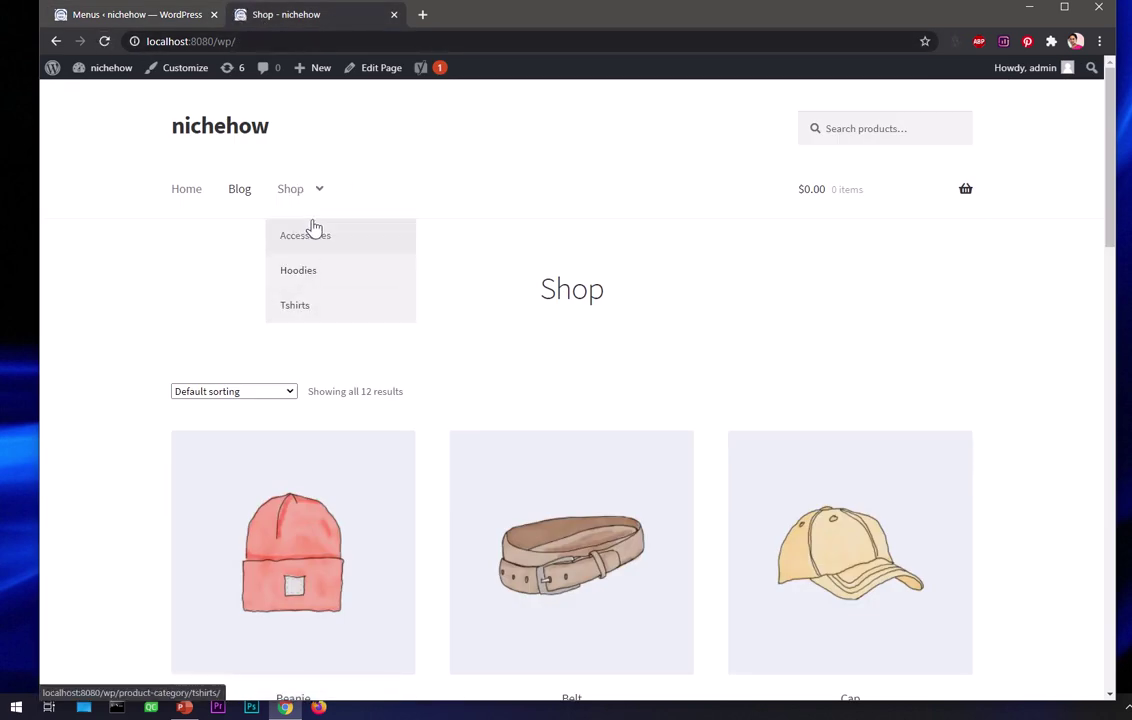
click(183, 16)
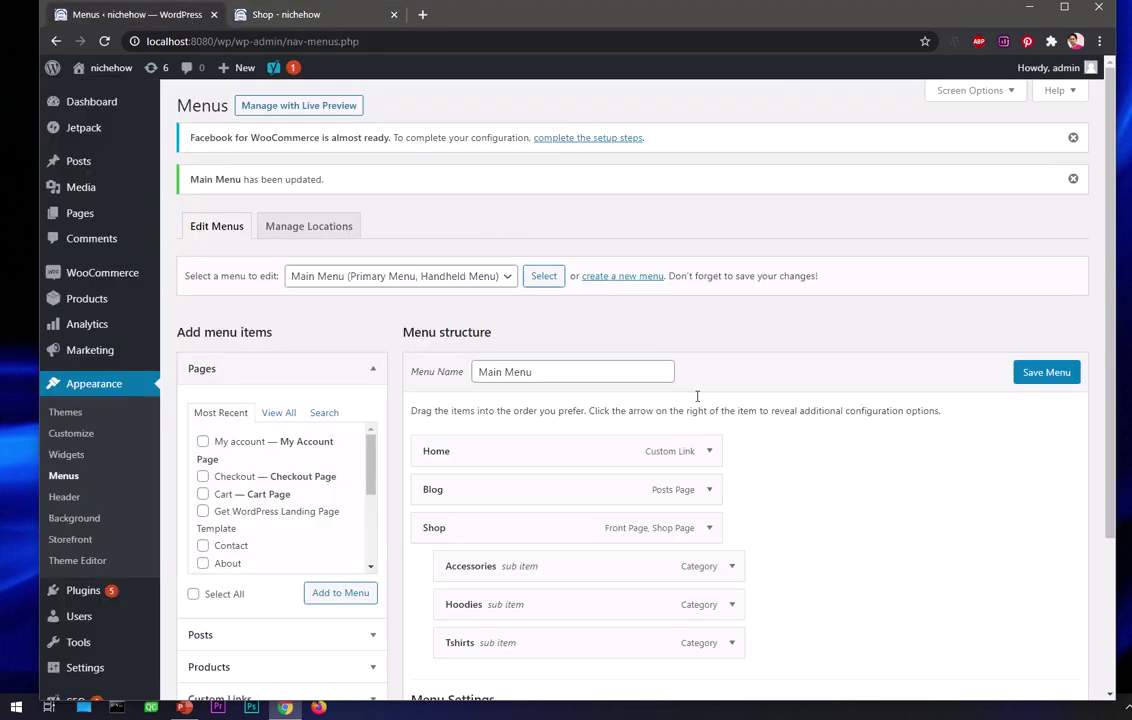
Step: Nest Hoodies one level deeper as a sub item of Accessories and save the menu
scroll(835, 610, down, 3)
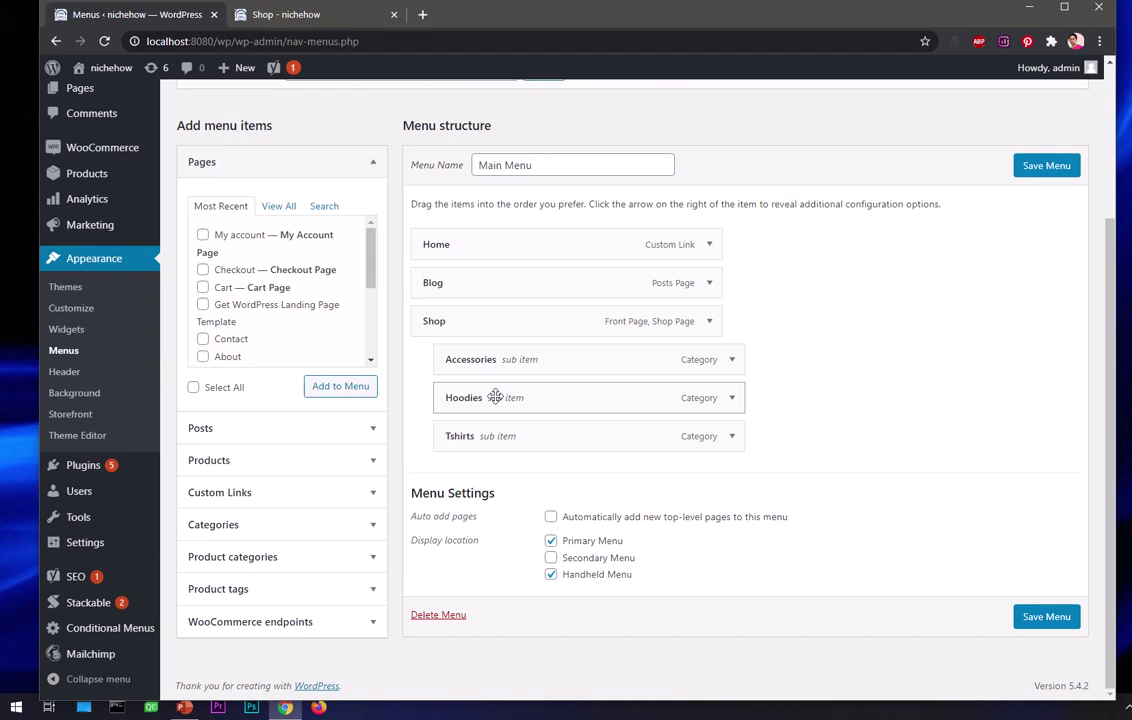
drag(495, 397, 518, 408)
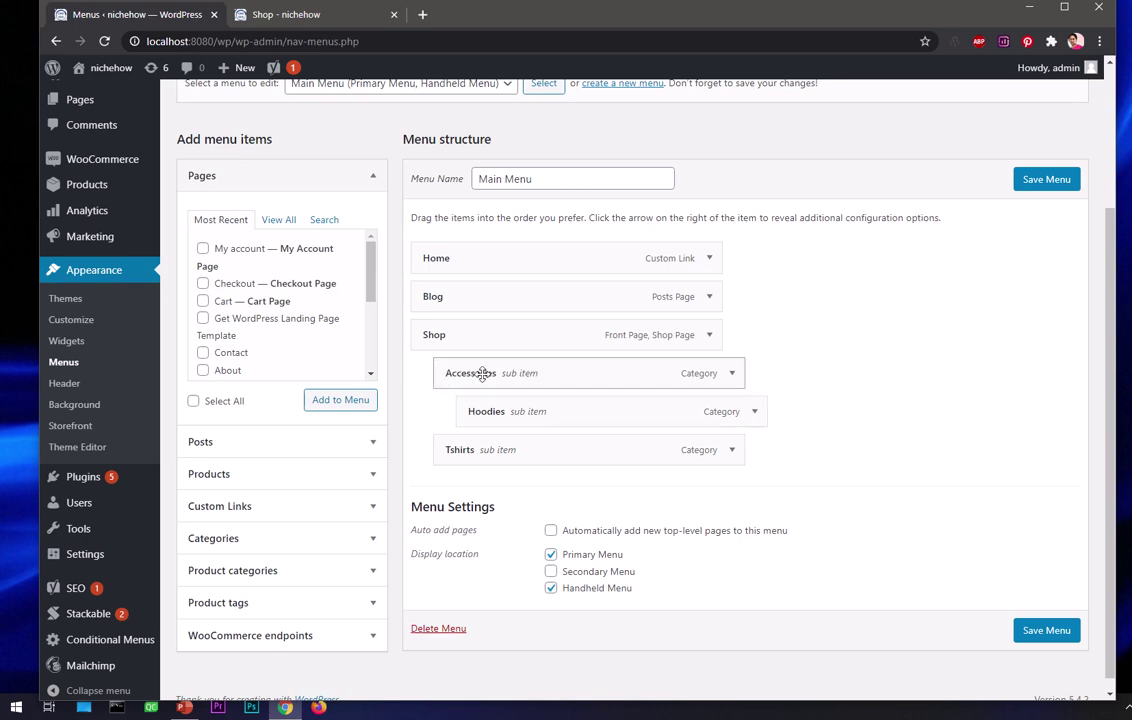
click(1040, 634)
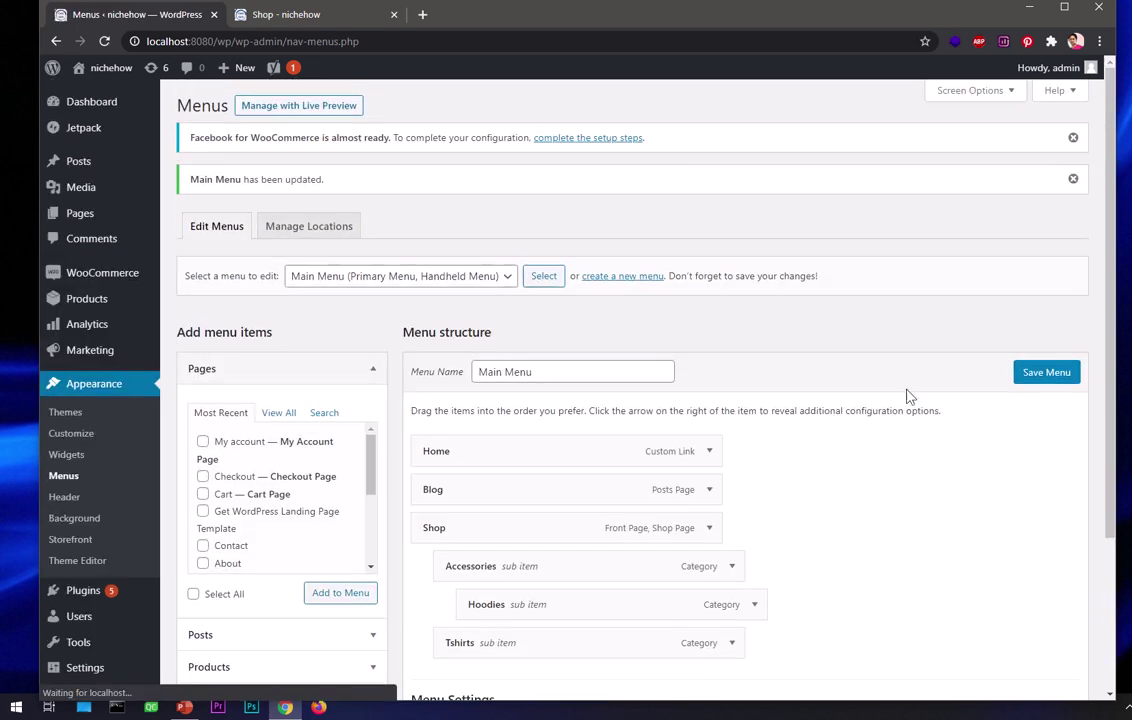
Step: Reload the storefront to check the nested Accessories entry under Shop, and return to the menu editor
click(298, 14)
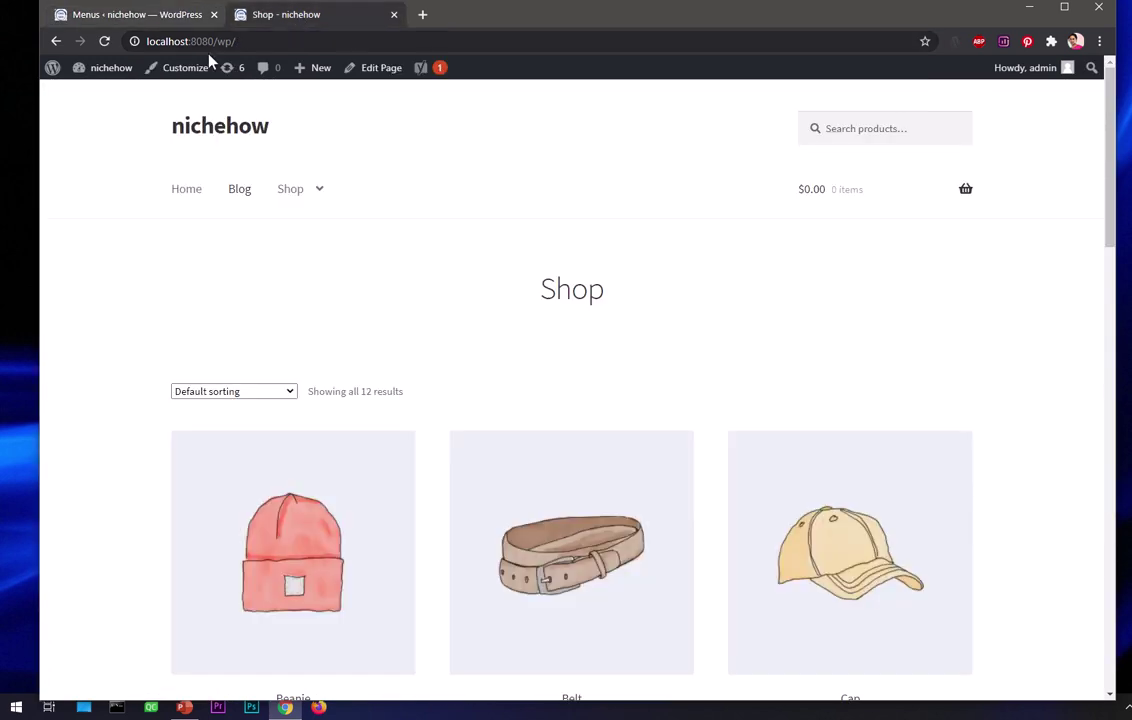
click(104, 41)
mouse_move(315, 197)
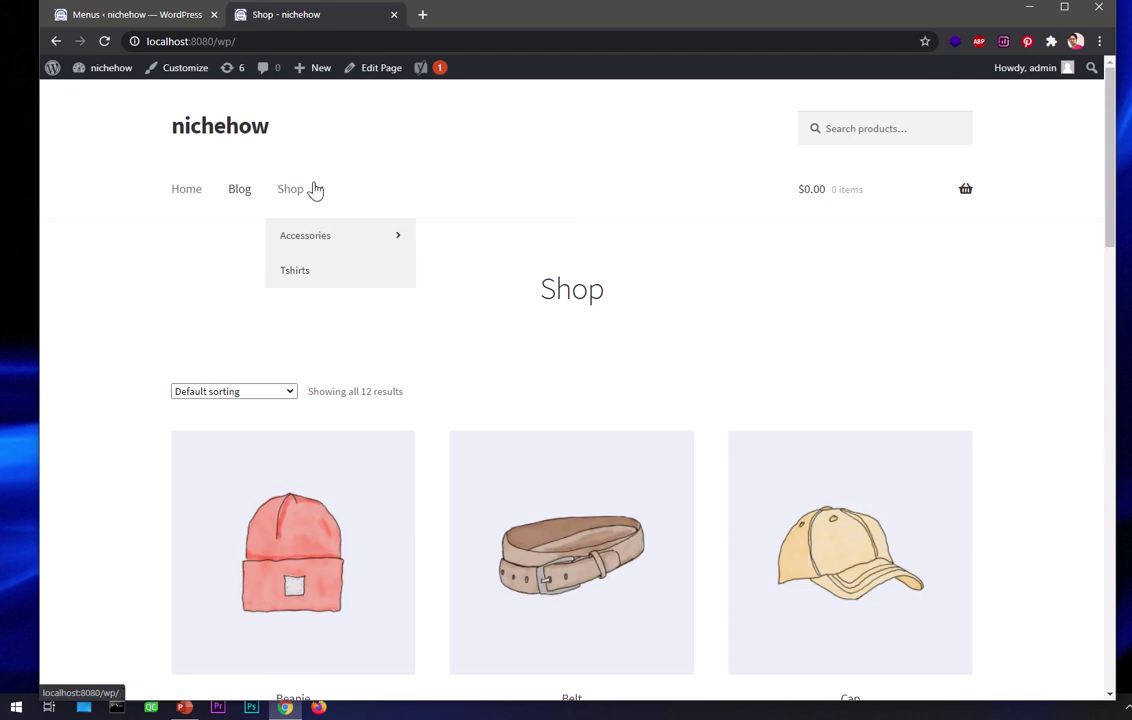
click(157, 24)
Step: Move Hoodies back directly under Shop, nest Tshirts as a sub item of Hoodies, and save the menu
scroll(553, 450, down, 3)
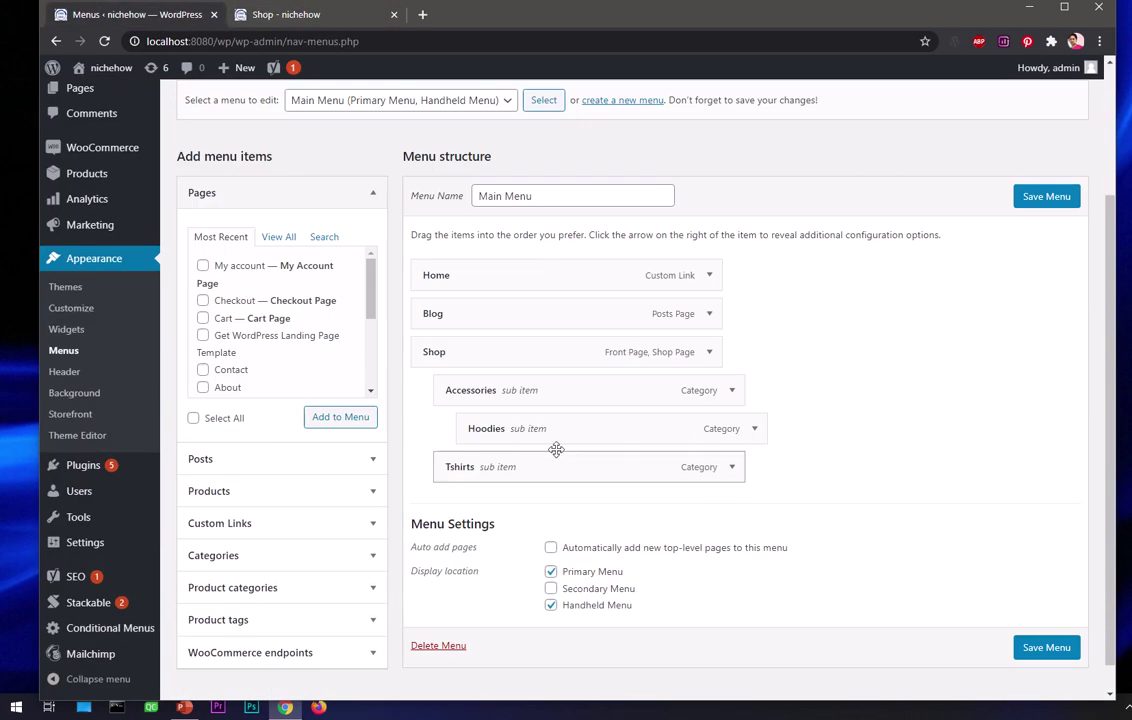
drag(525, 428, 505, 431)
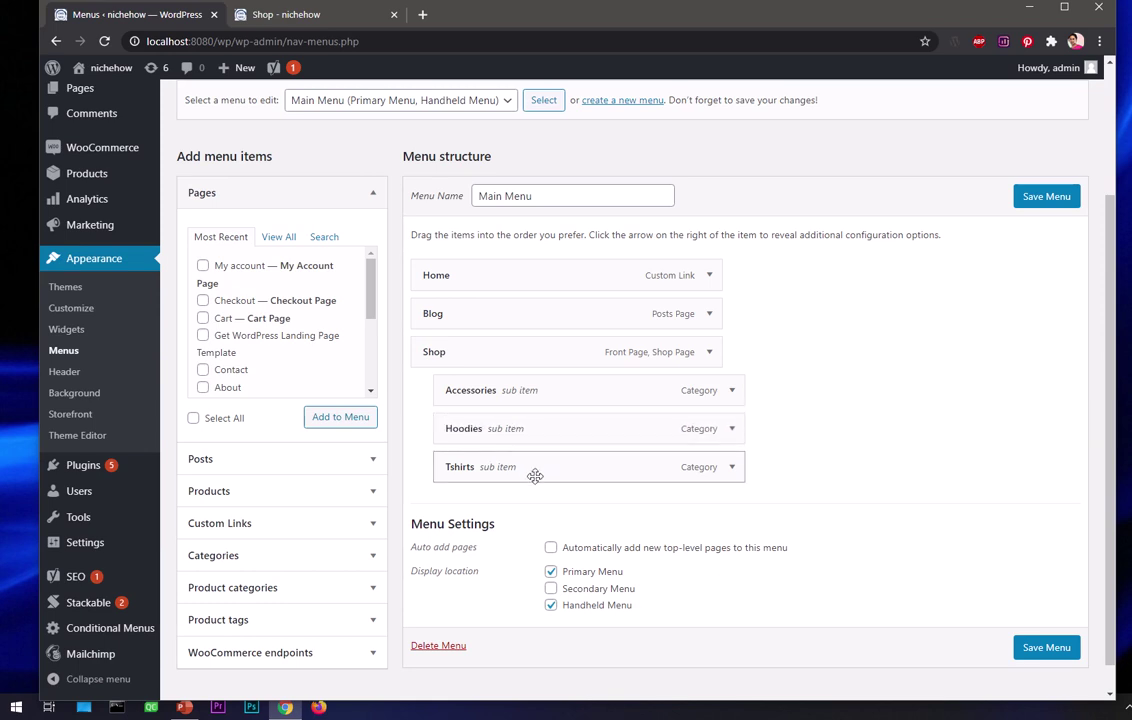
drag(574, 475, 641, 470)
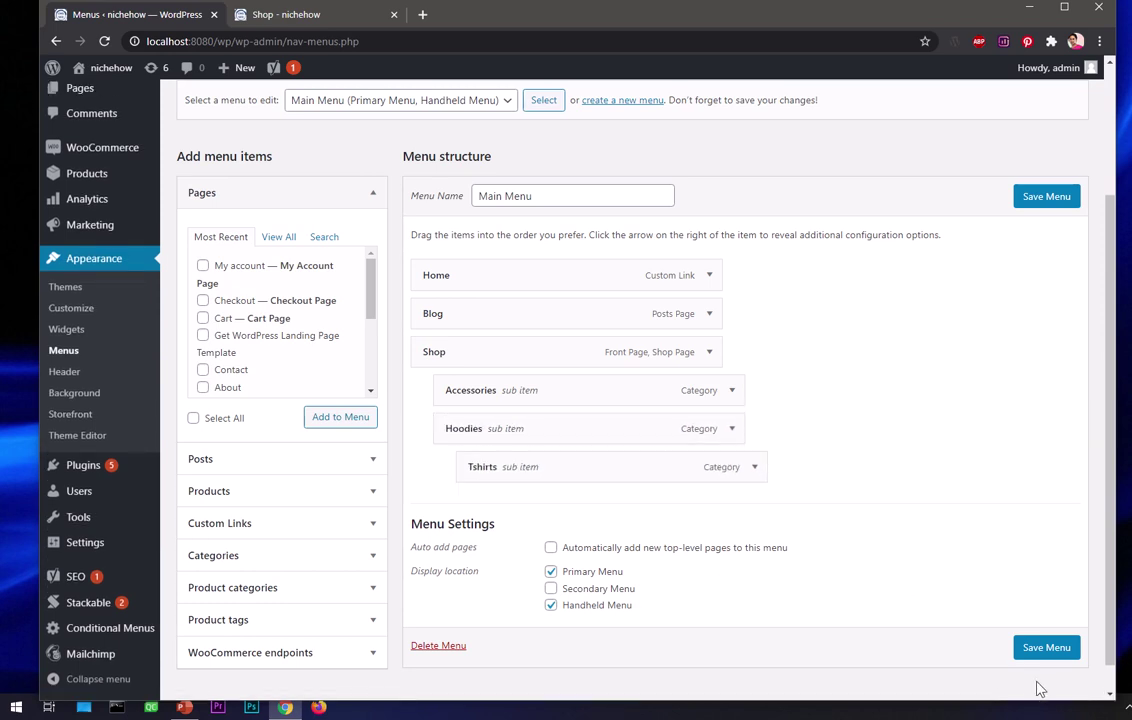
click(1045, 648)
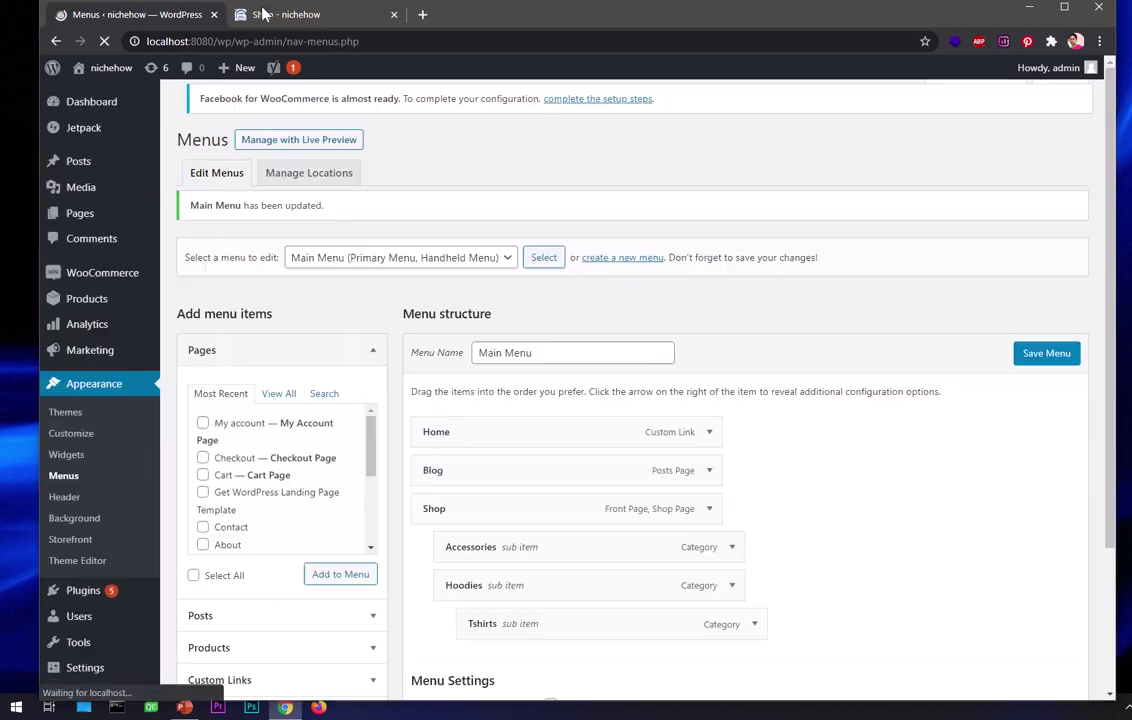
Step: Reload the storefront and check the Tshirts entry nested under Hoodies in the Shop dropdown
click(250, 25)
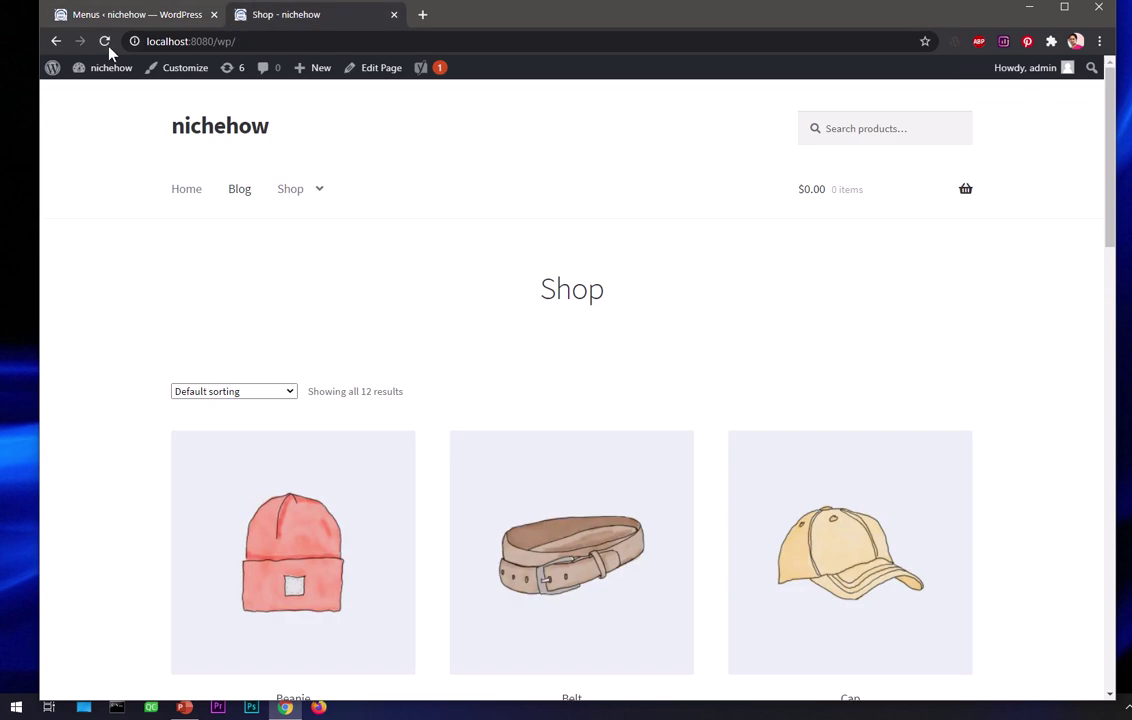
click(104, 41)
mouse_move(311, 182)
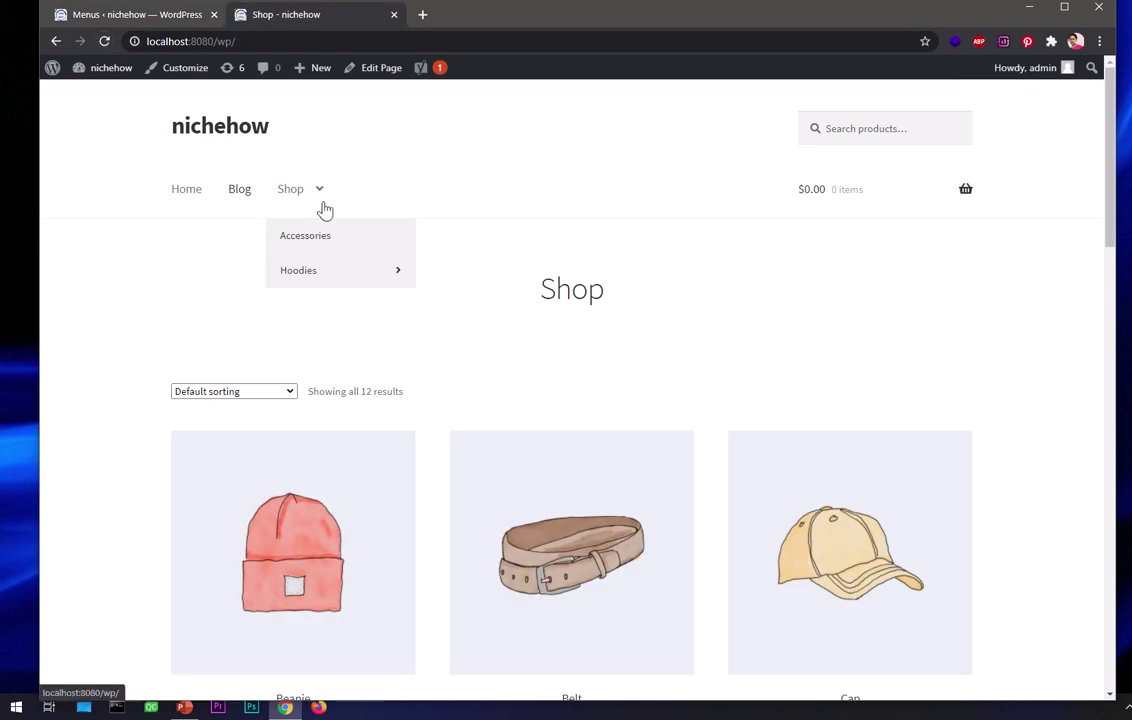
mouse_move(332, 275)
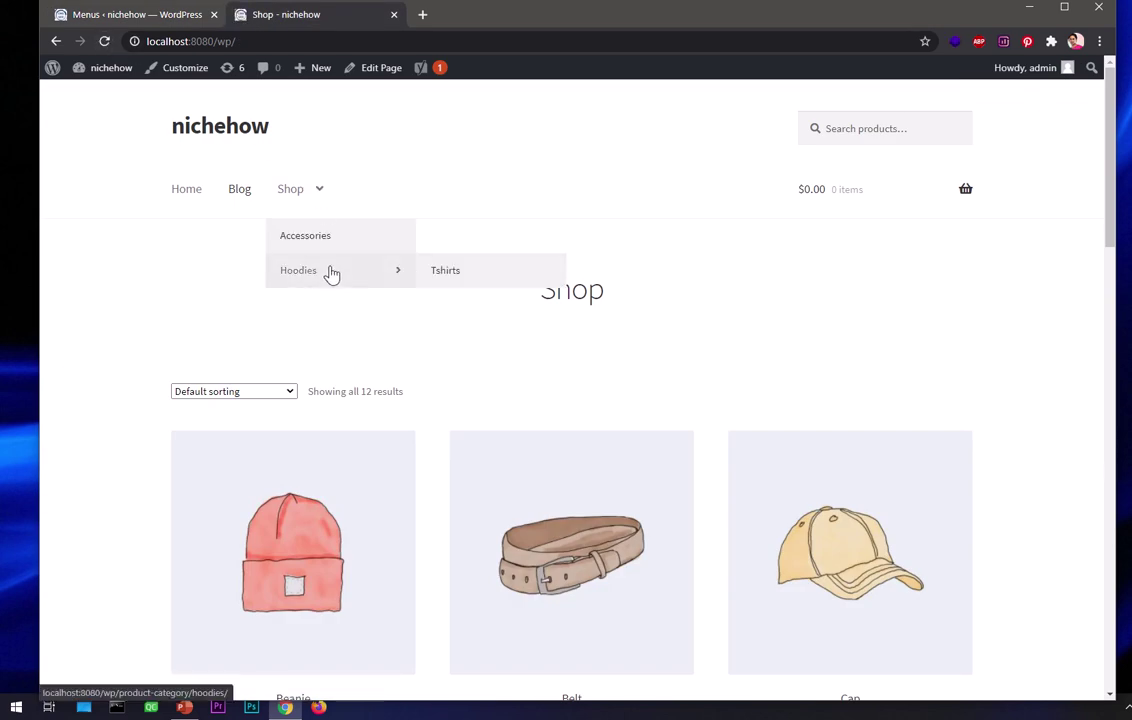